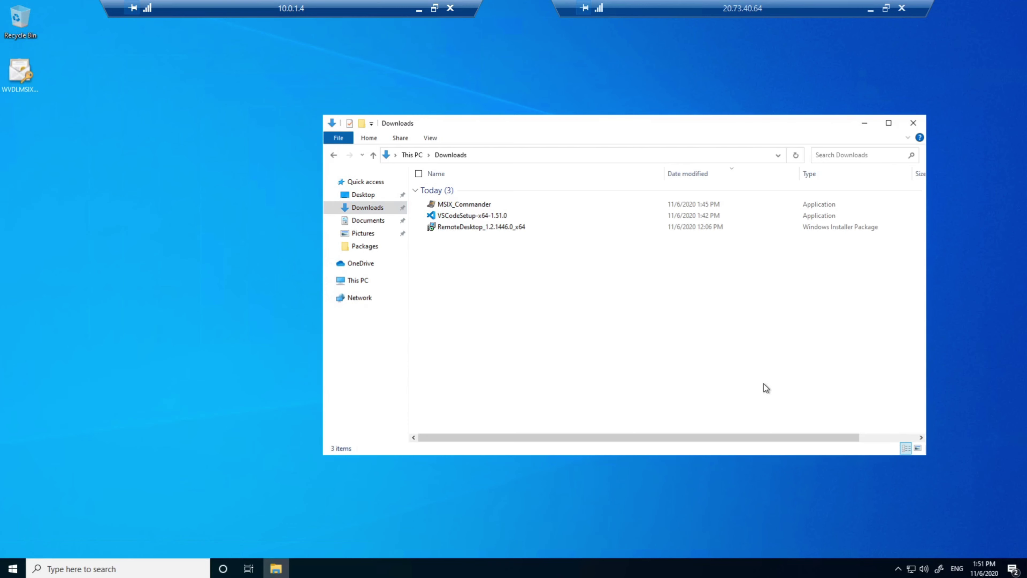
- Open the Start menu over File Explorer's Downloads folder
left_click(13, 568)
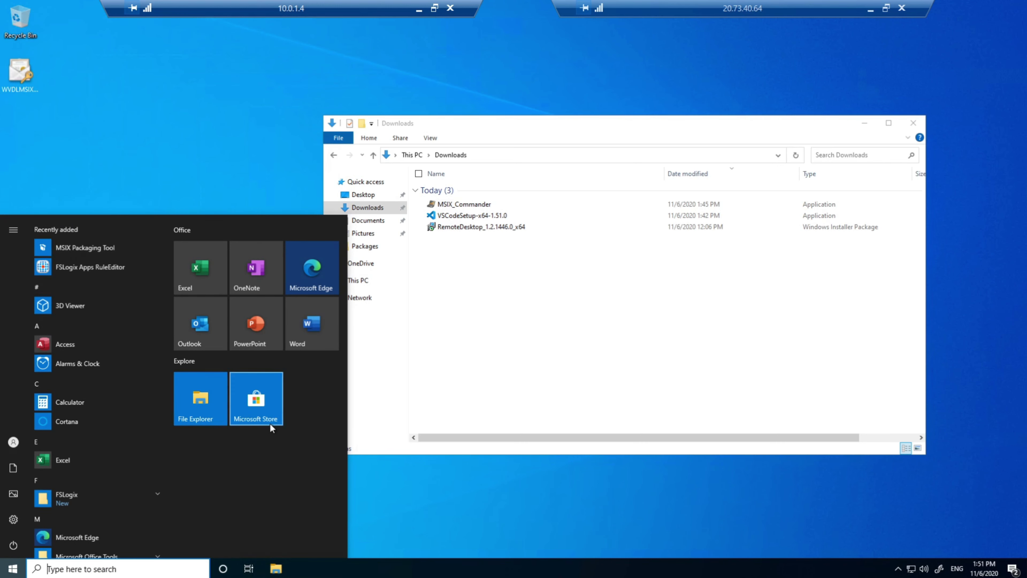
- Launch MSIX Packaging Tool and start a new application package on this computer
left_click(71, 248)
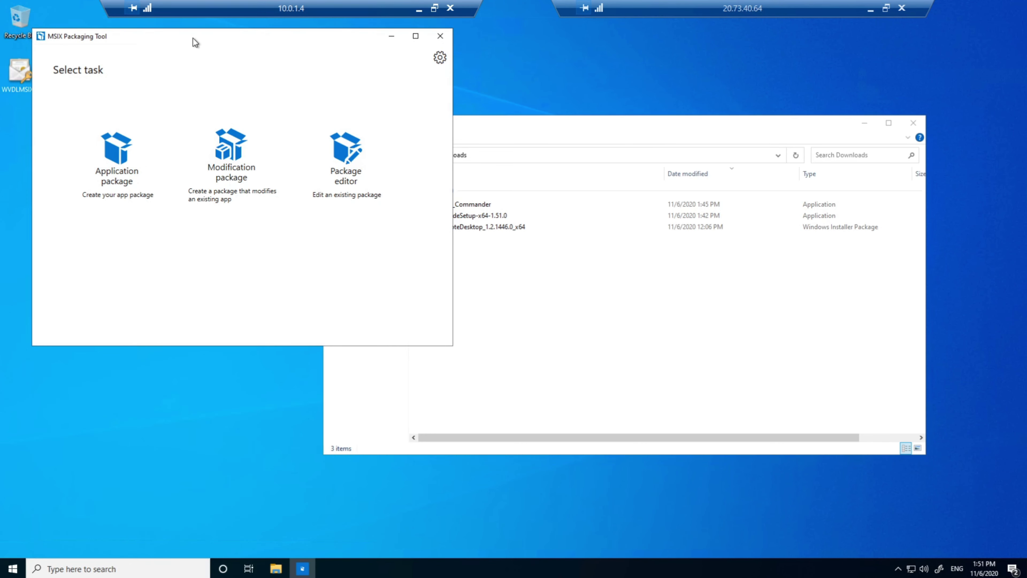
left_click(110, 152)
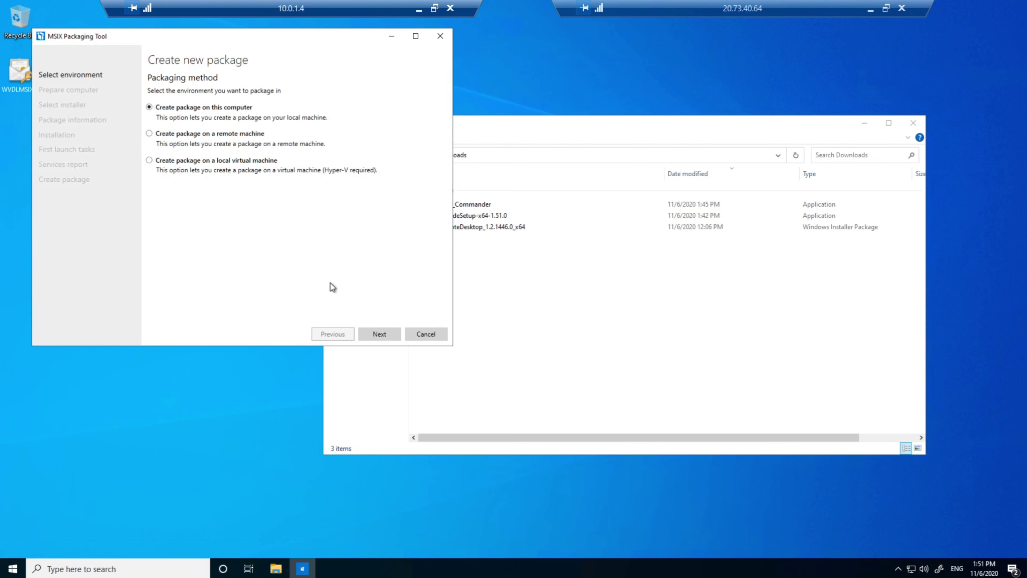
left_click(363, 332)
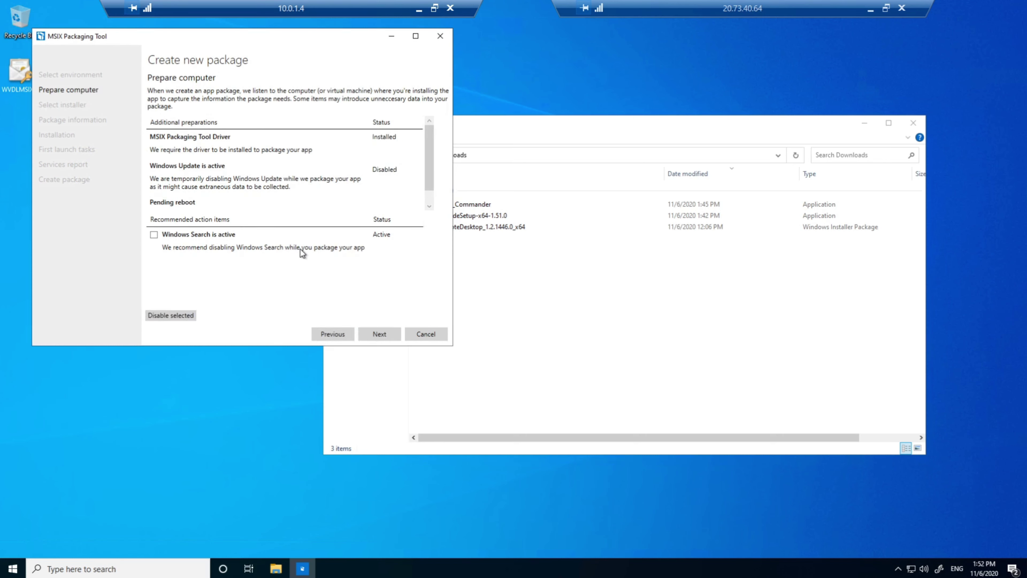
- Disable Windows Search for packaging and continue to installer selection
left_click(156, 234)
left_click(168, 314)
left_click(385, 338)
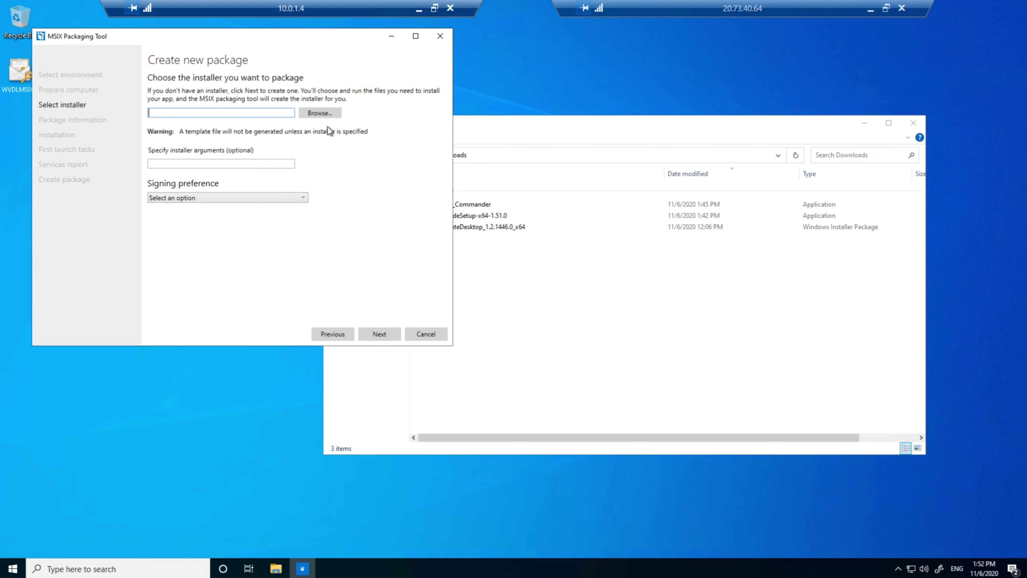
- Select the RemoteDesktop installer from the Downloads folder
left_click(323, 112)
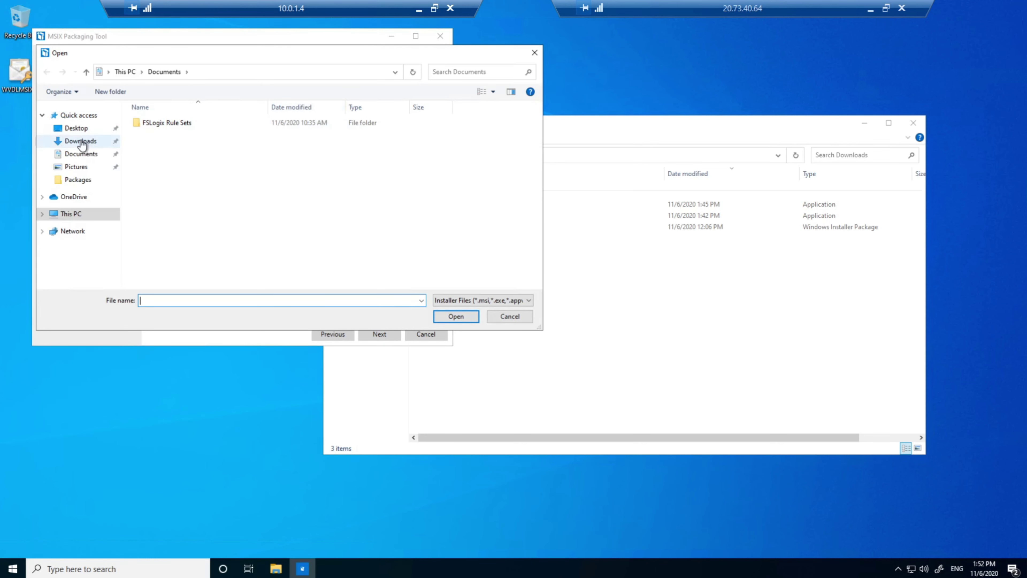
left_click(80, 142)
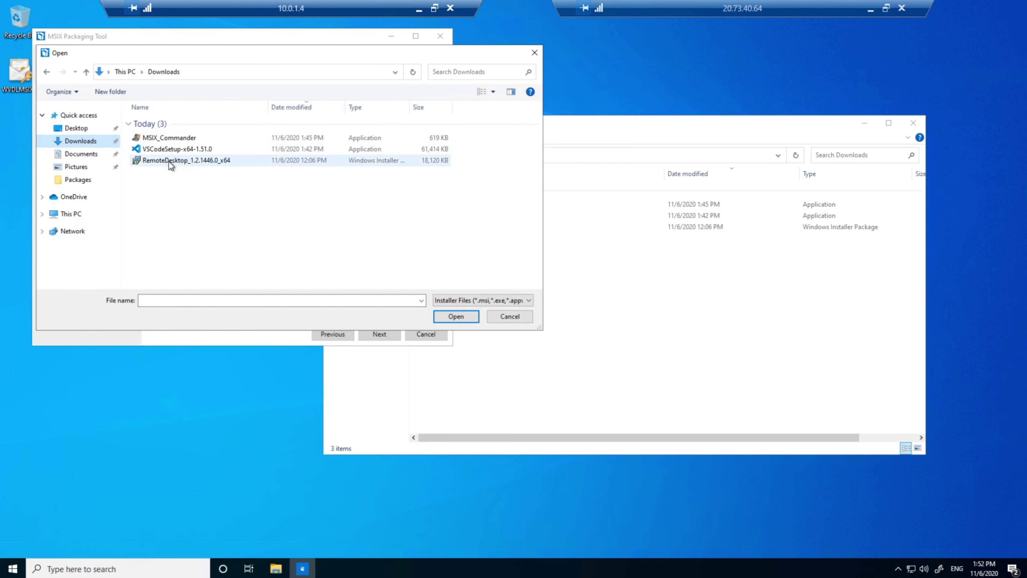
double_click(190, 162)
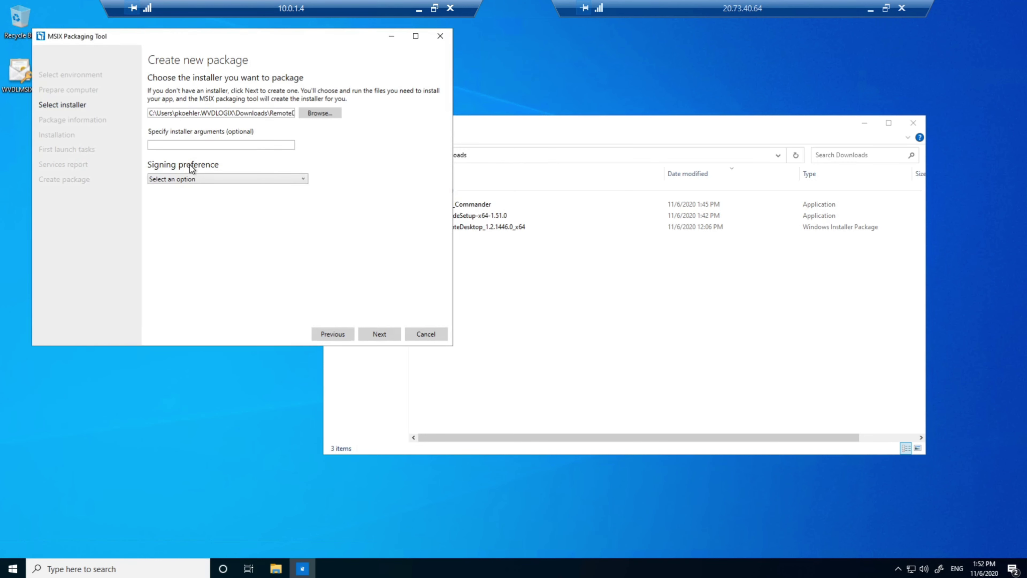
- Sign with the Desktop WVDLMSIXSSC .pfx certificate and its password, accepting the prefilled package details
left_click(190, 179)
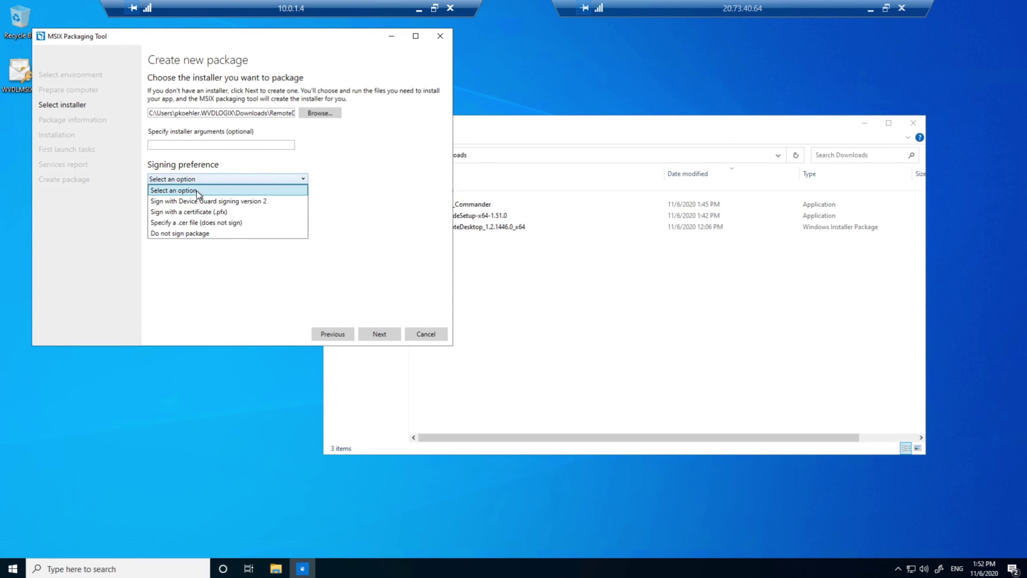
left_click(199, 211)
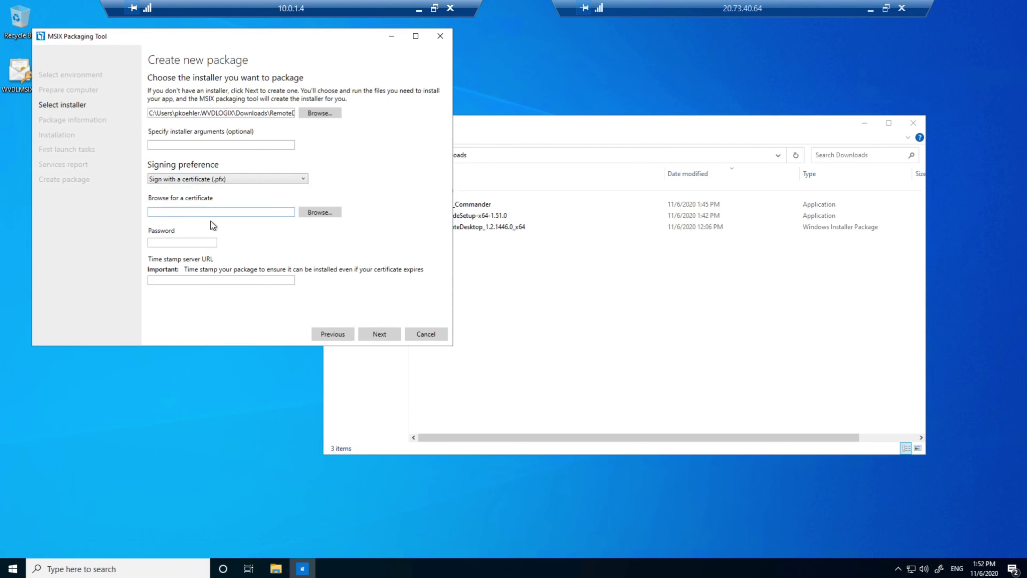
left_click(319, 212)
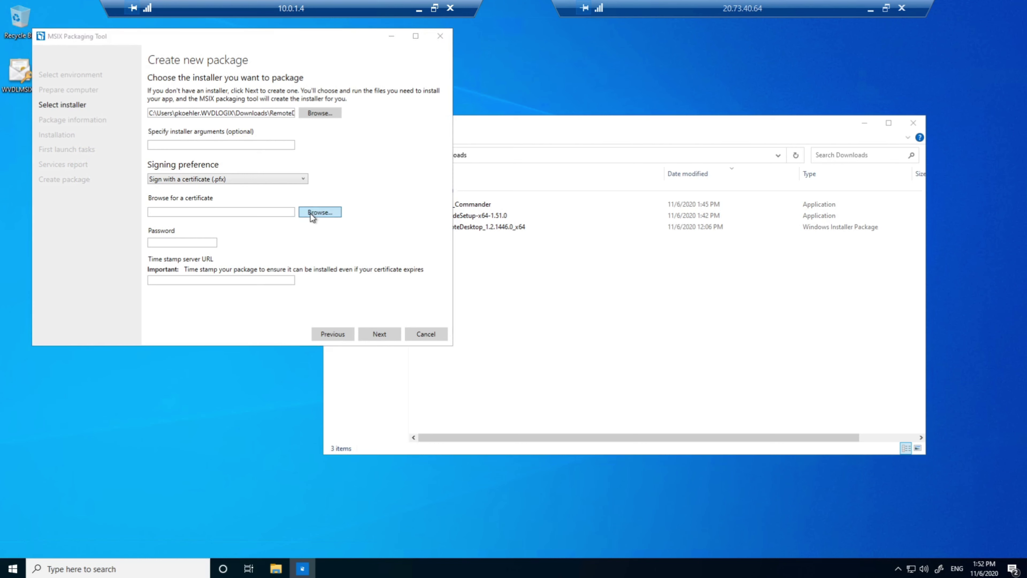
left_click(75, 128)
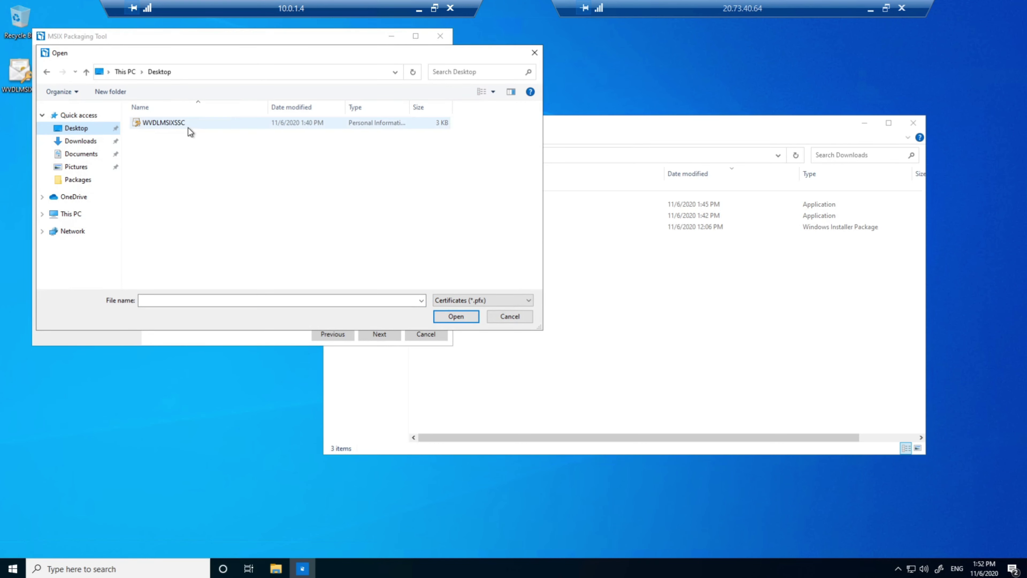
double_click(154, 128)
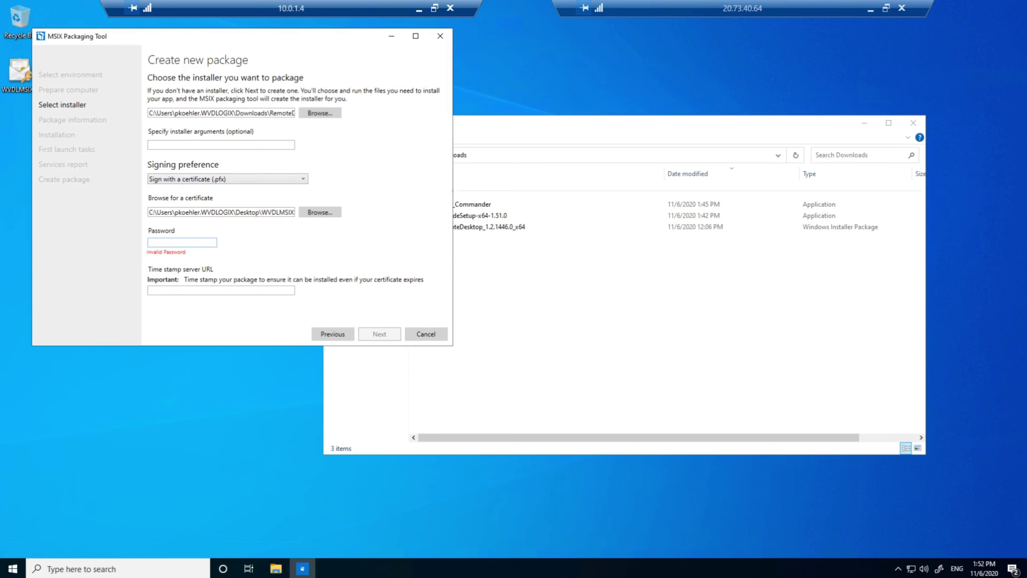
left_click(180, 242)
type("••••••••••••••")
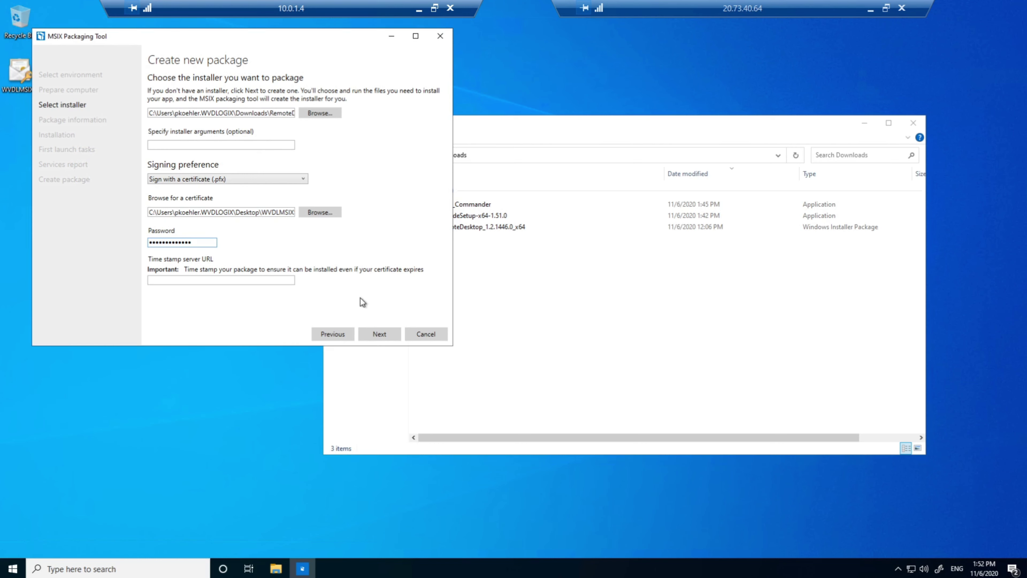
left_click(374, 335)
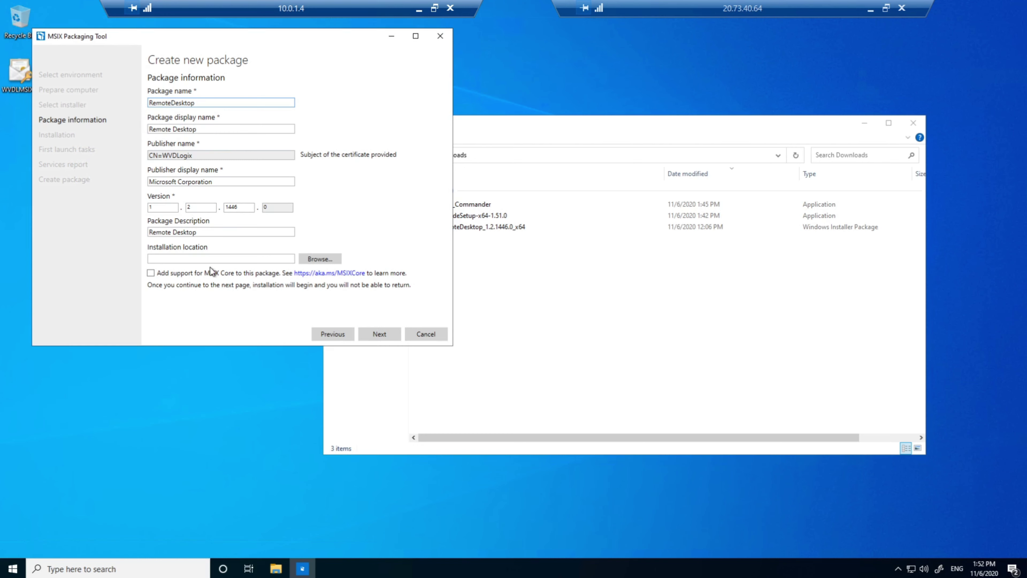
left_click(375, 333)
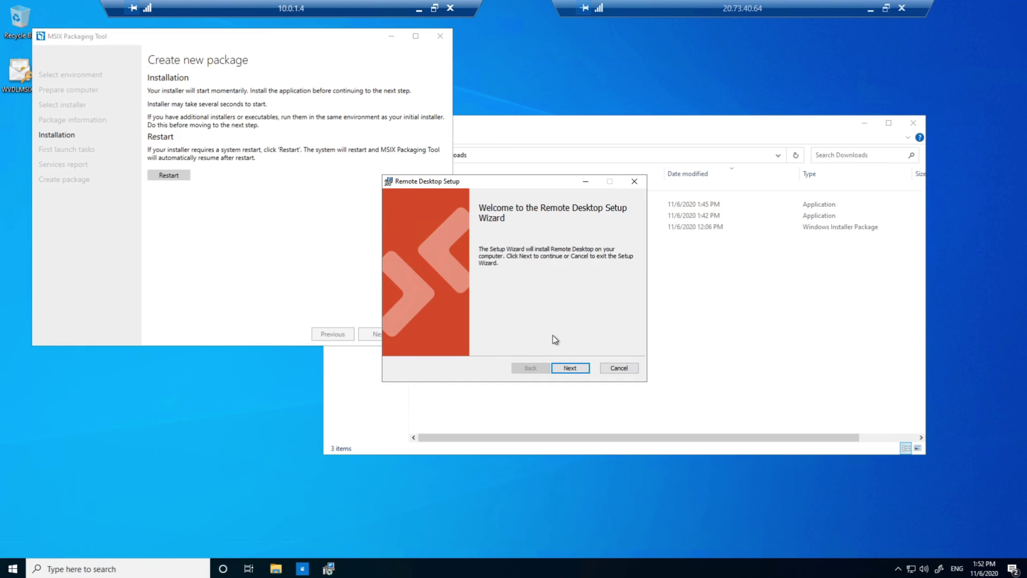
- Accept the Remote Desktop license, install for all users, and finish without launching it
left_click(567, 363)
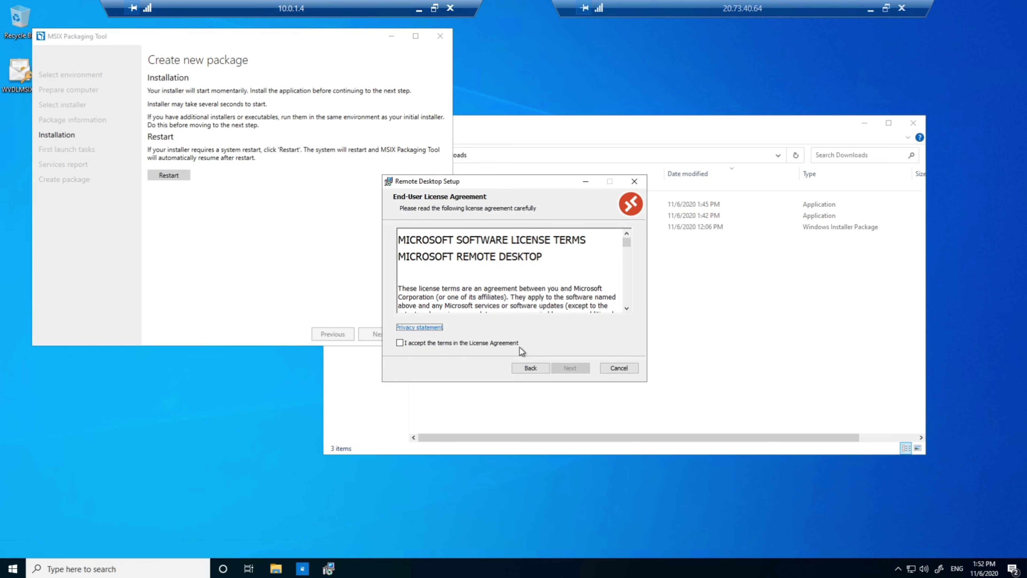
left_click(507, 342)
left_click(571, 368)
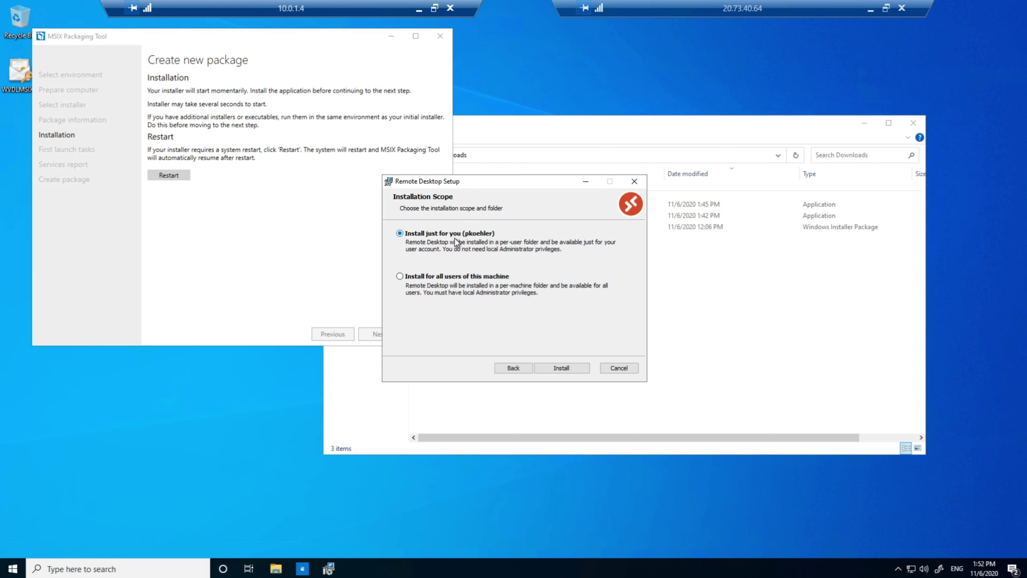
left_click(492, 279)
left_click(572, 368)
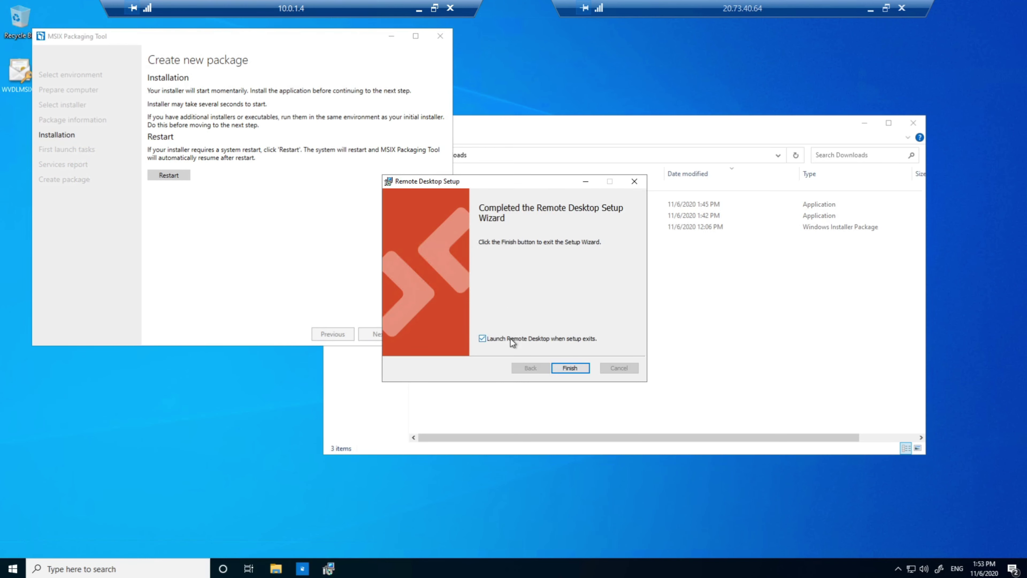
left_click(510, 338)
left_click(569, 367)
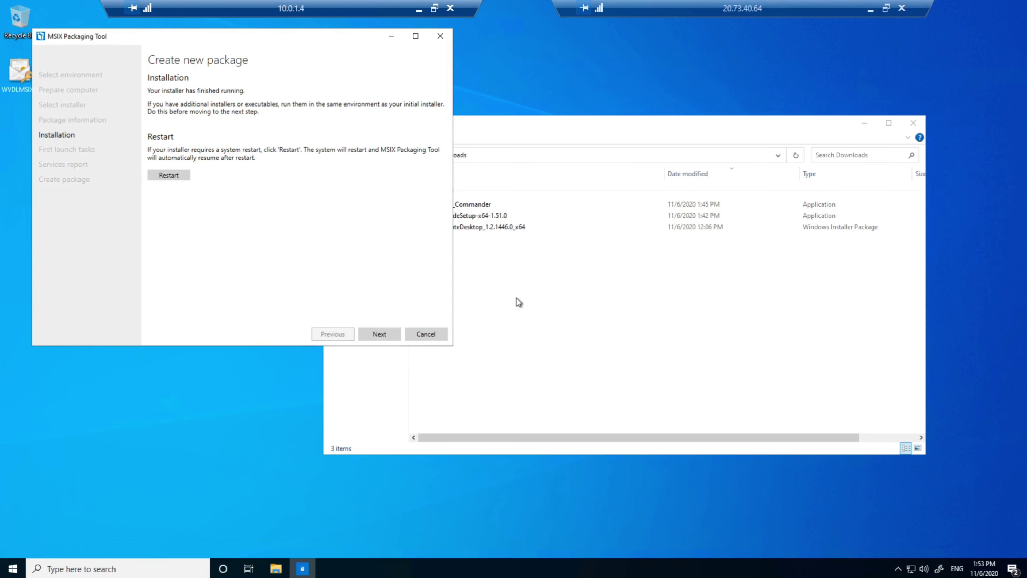
- Move past Installation and First launch tasks, confirming capture is complete
left_click(372, 337)
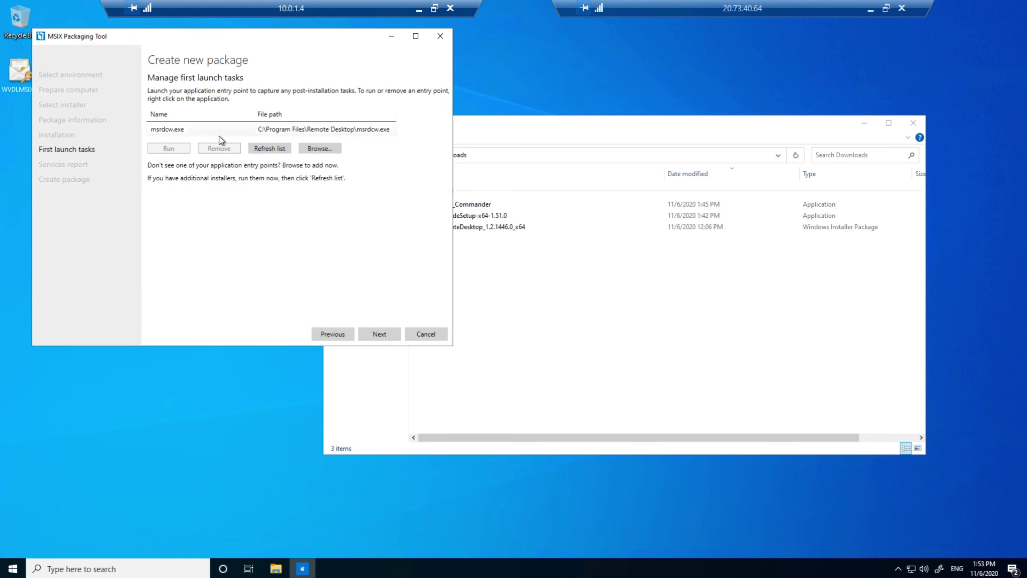
left_click(376, 333)
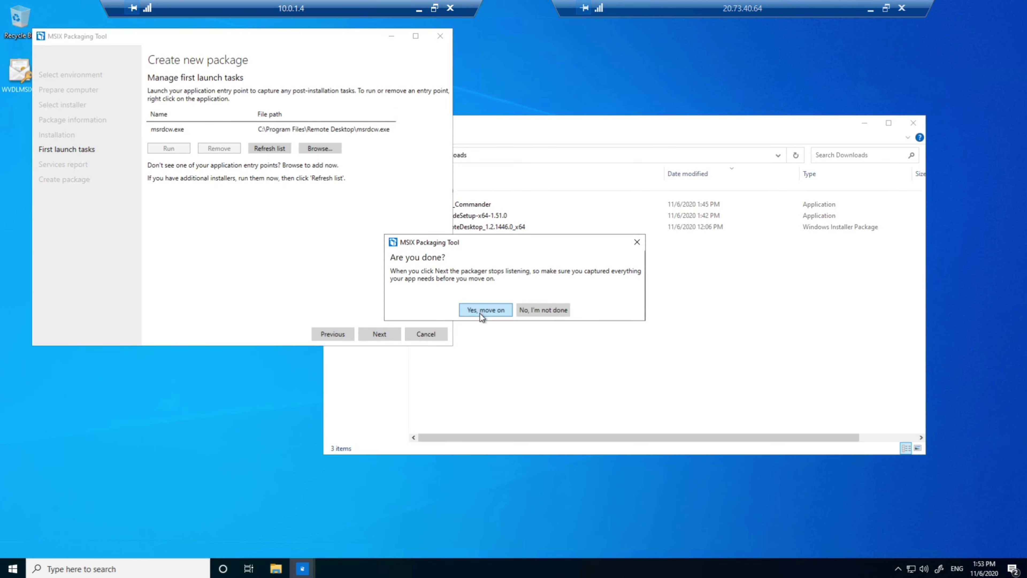
left_click(478, 315)
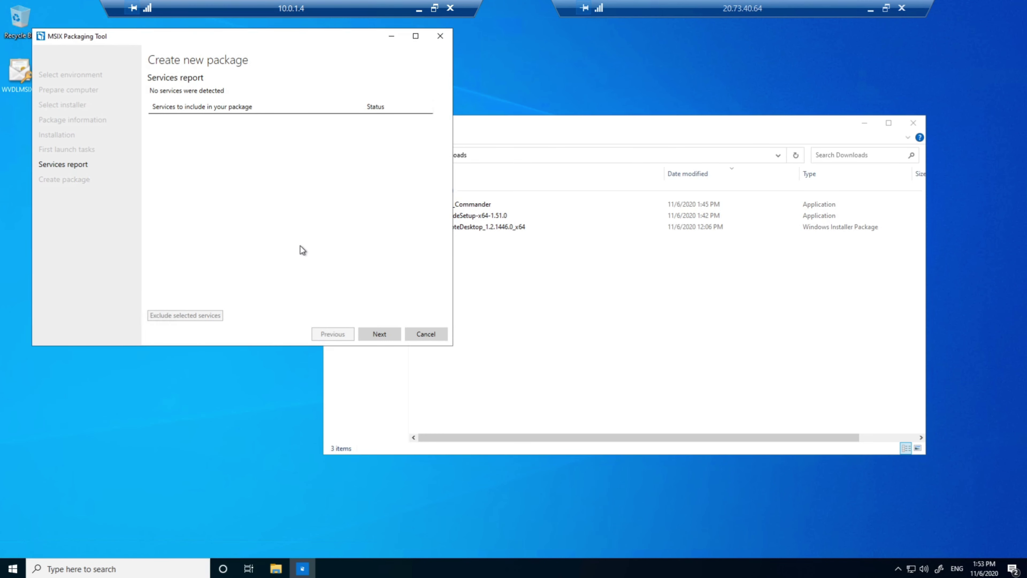
- Continue past the services report and browse to the C: drive to save the package
left_click(374, 336)
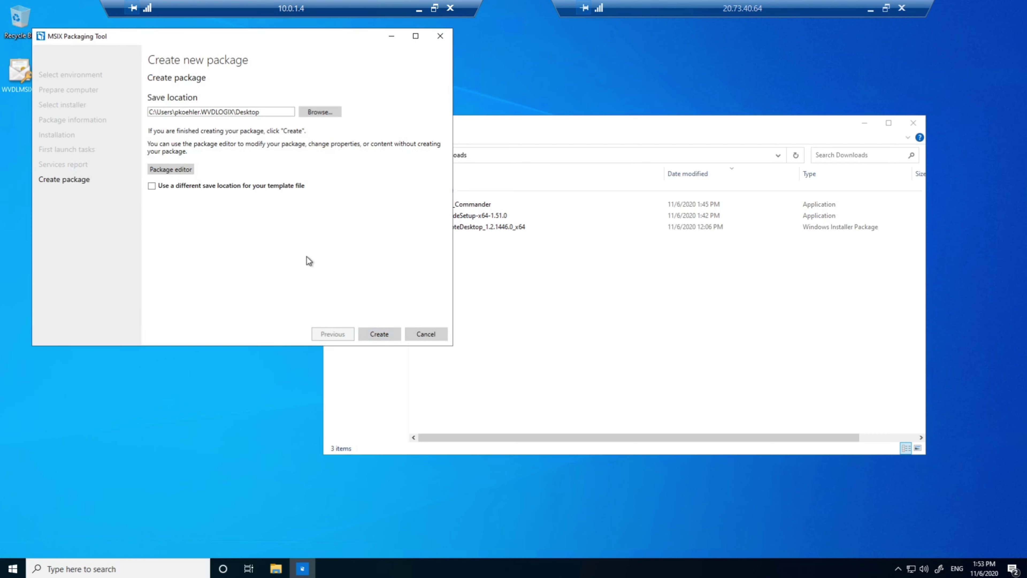
left_click(319, 112)
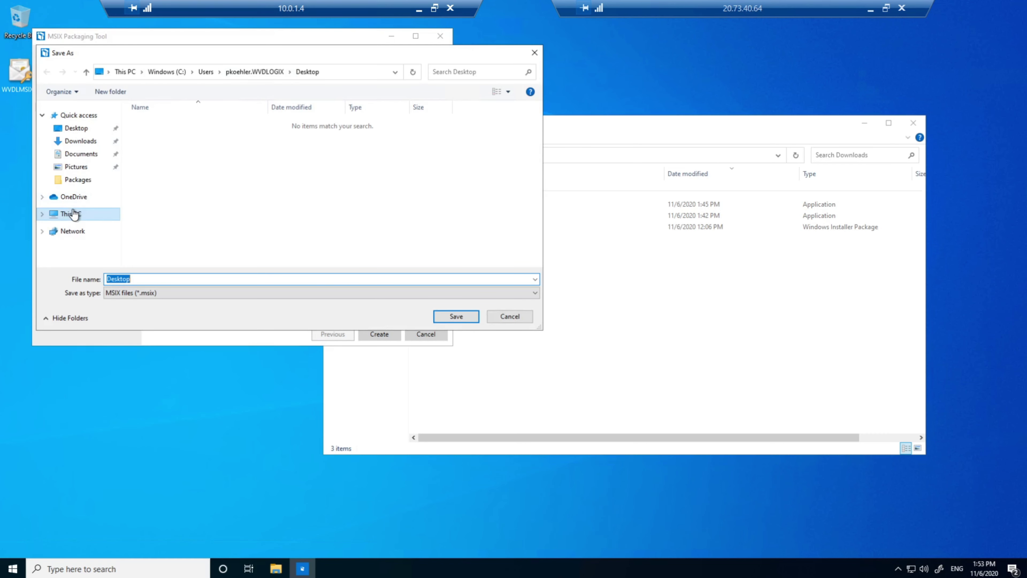
left_click(74, 215)
left_click(186, 213)
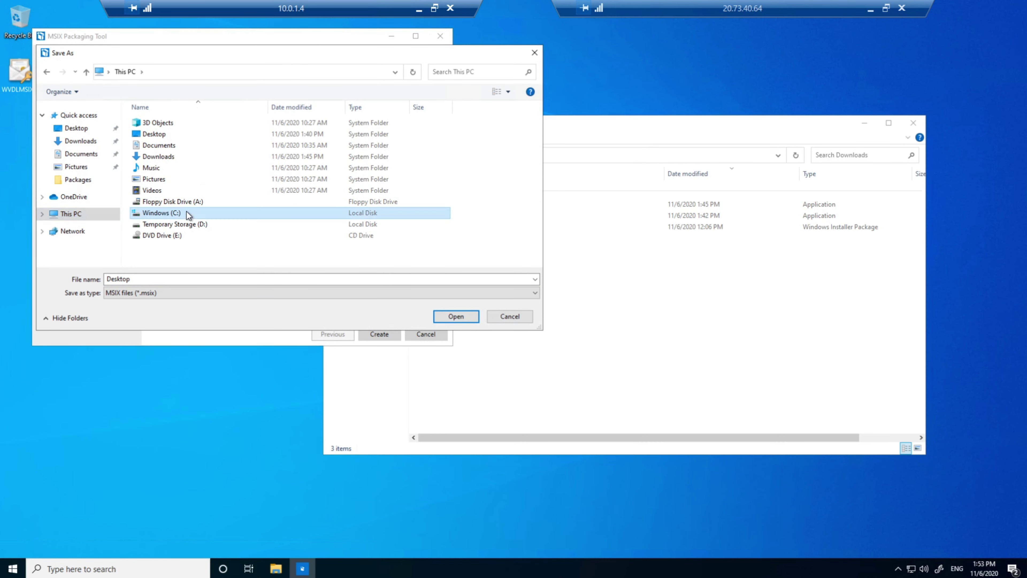
double_click(186, 212)
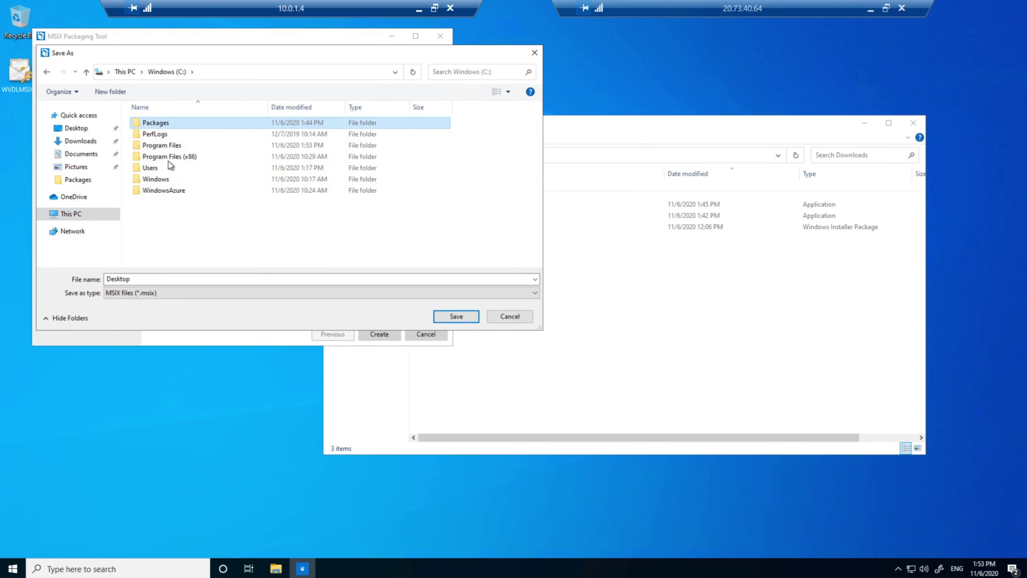
- Name the package RDApp, build it, and dismiss the success notice
left_click(153, 278)
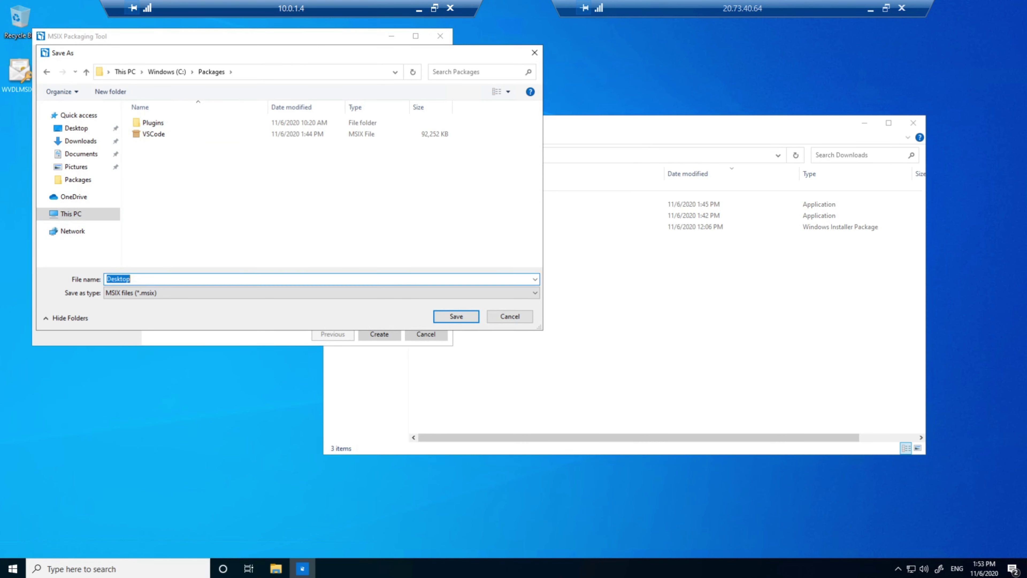
type("RDApp")
key("Return")
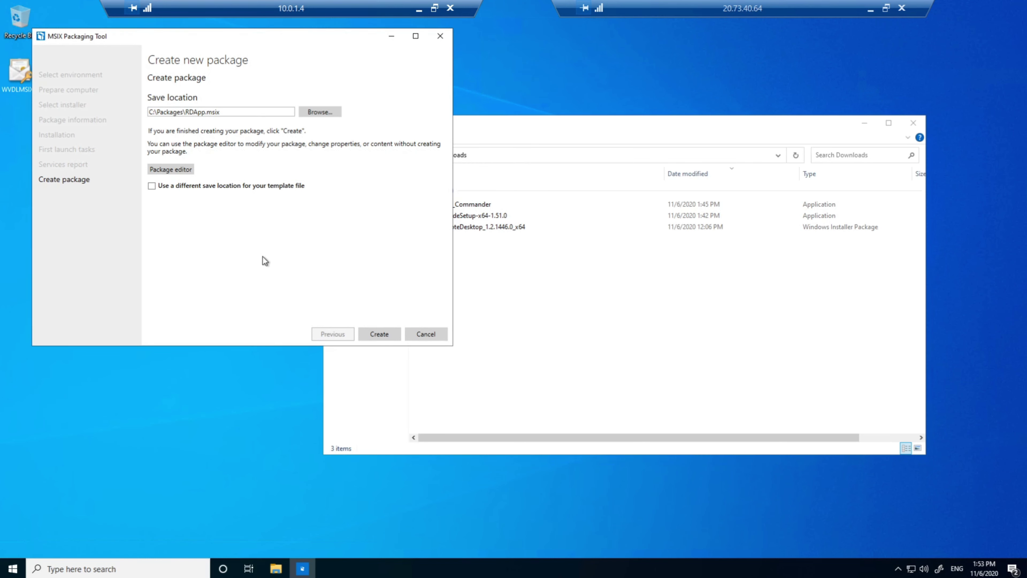
left_click(372, 332)
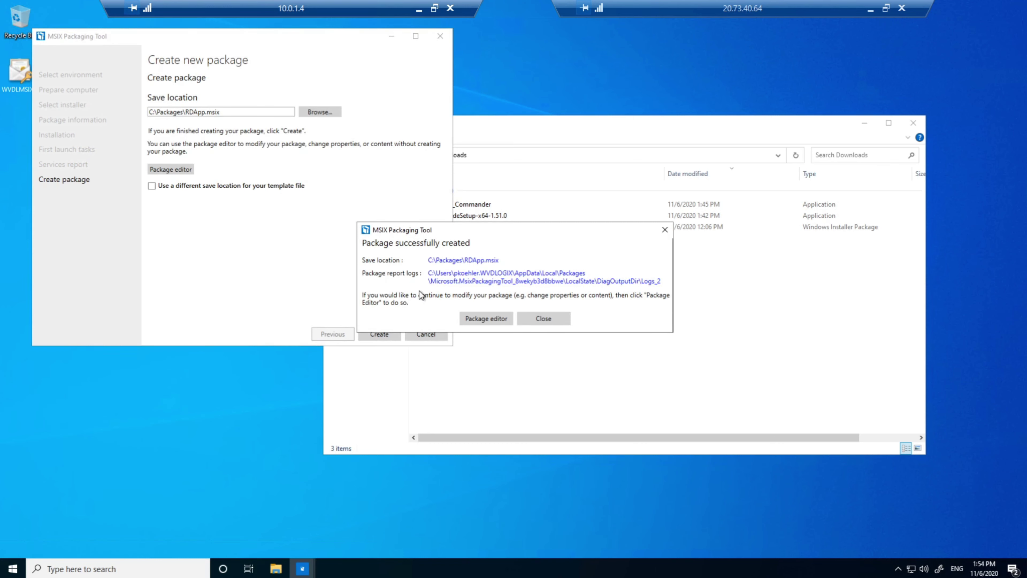
left_click(541, 319)
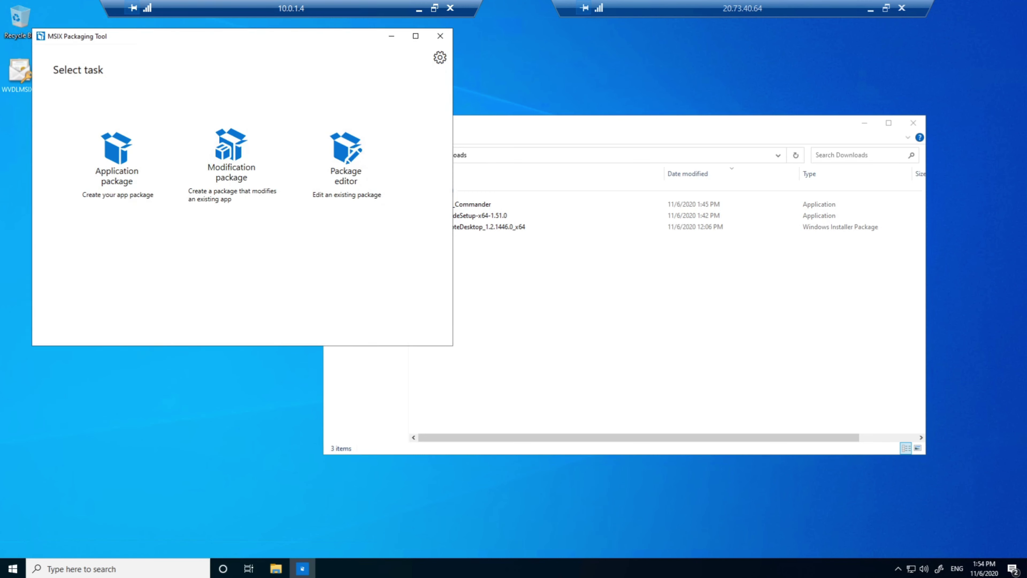
- Check RDApp in C:\Packages, then select MSIX_Commander in the Downloads folder
key("alt+Tab")
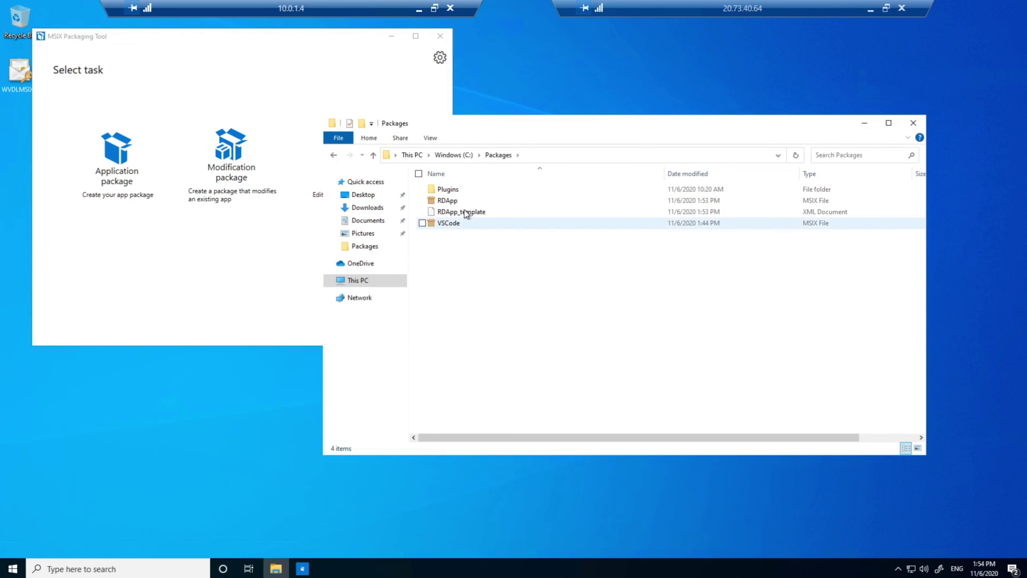
left_click(460, 200)
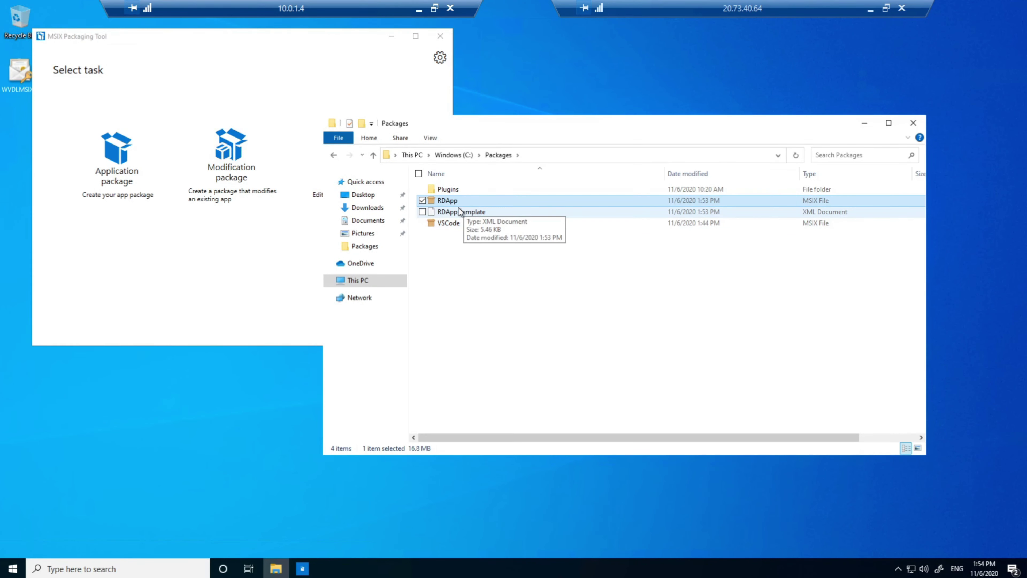
left_click(454, 314)
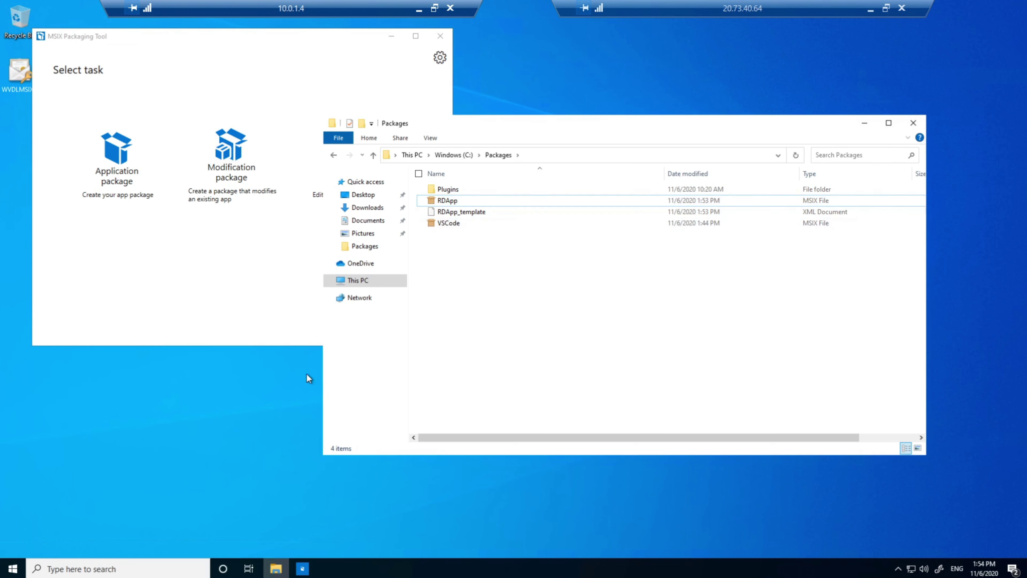
left_click(367, 206)
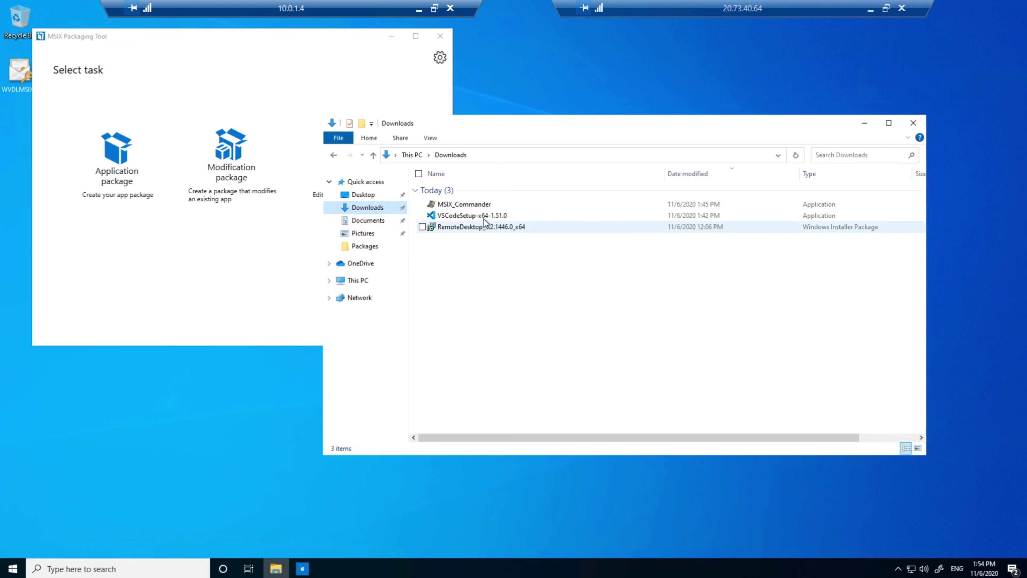
left_click(484, 210)
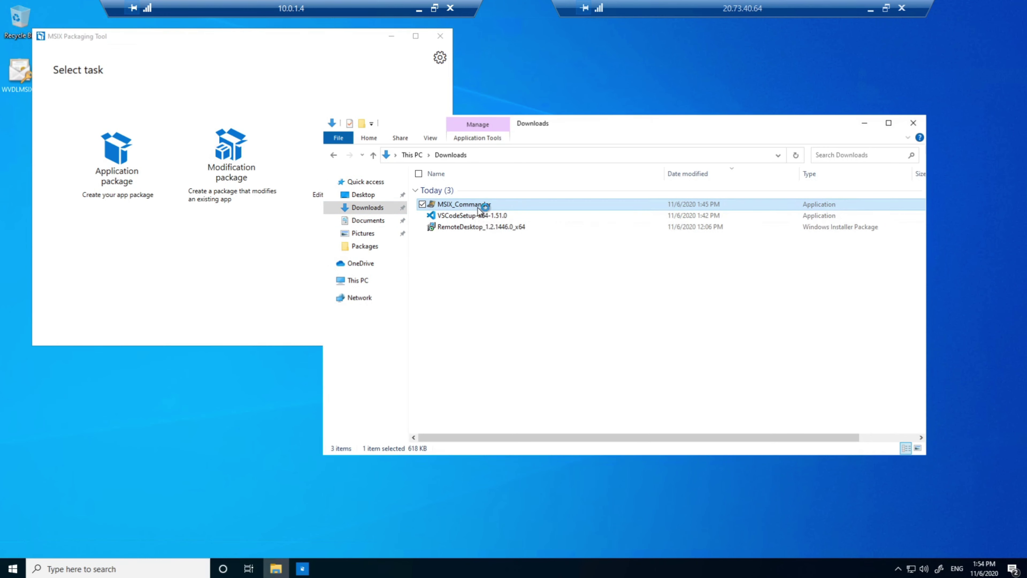
- Launch MSIX Commander maximized and pick RDApp.msix on the AppAttach page
key("Return")
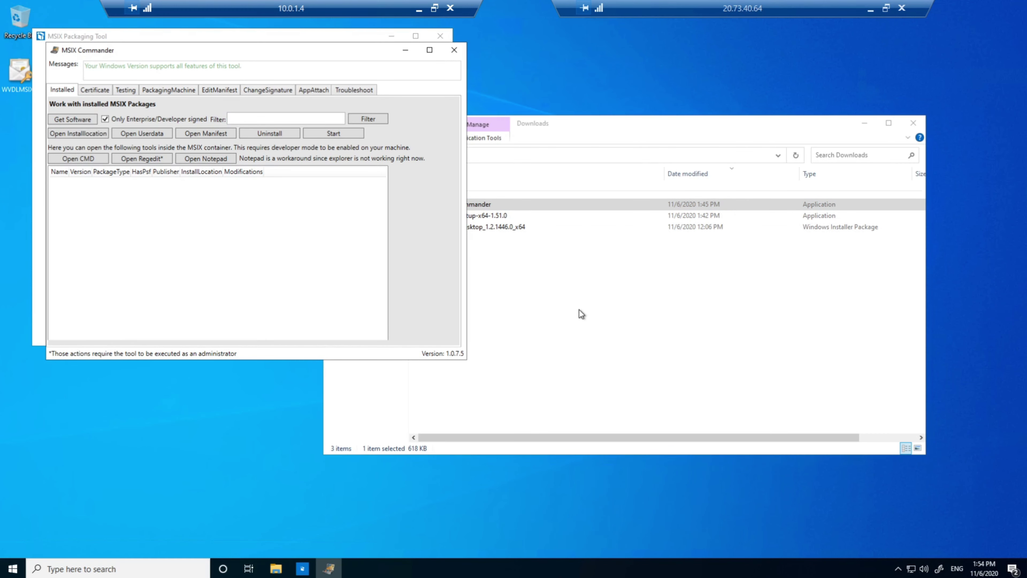
double_click(249, 51)
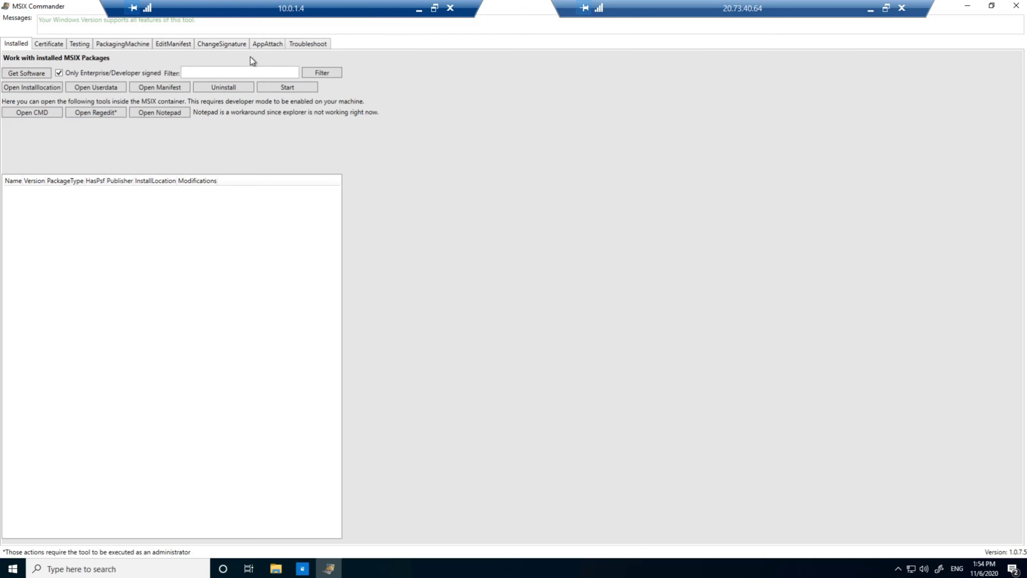
left_click(276, 46)
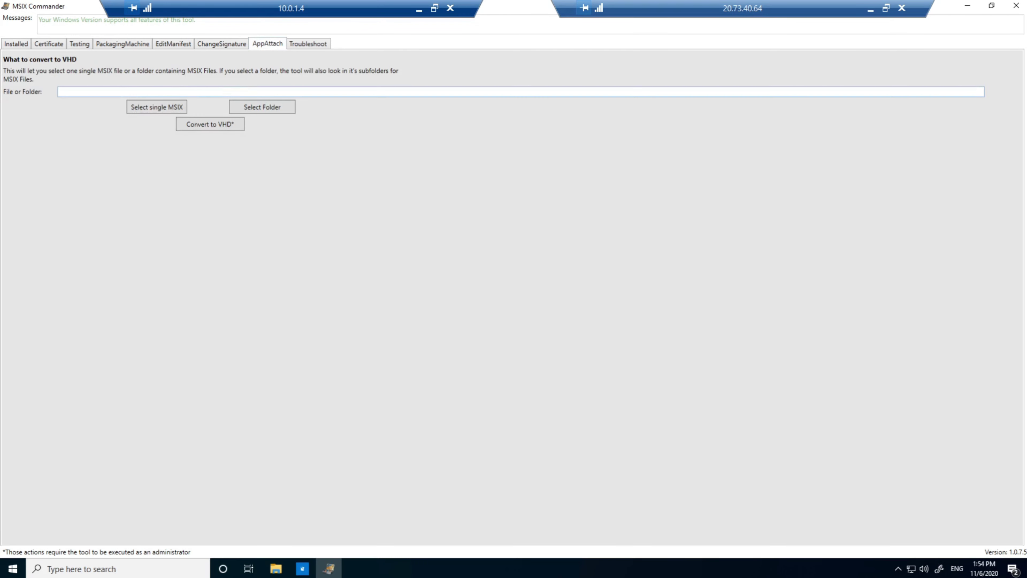
left_click(152, 108)
double_click(141, 101)
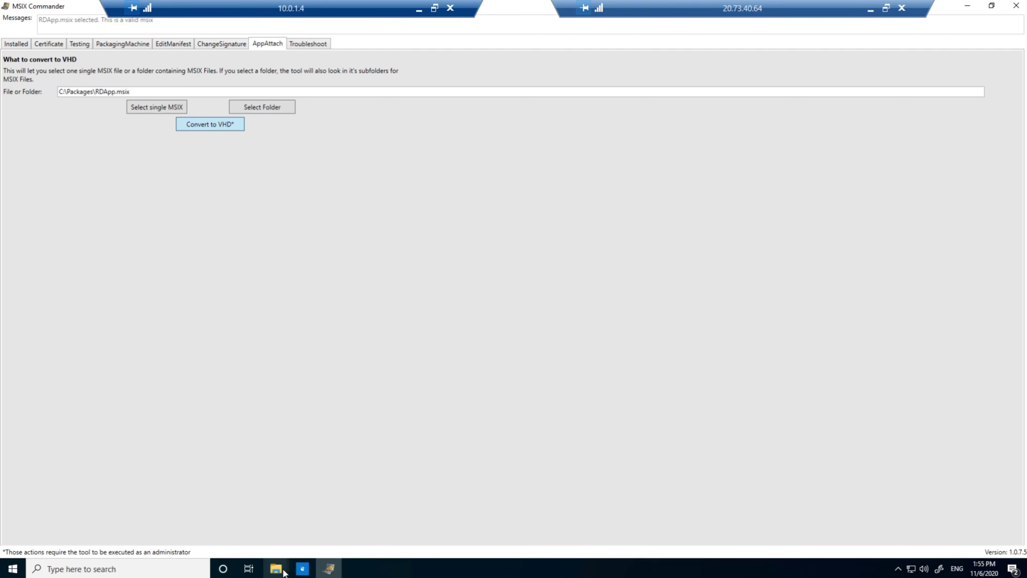
- Dismiss the format-disk prompt raised during the VHD conversion
mouse_move(286, 566)
left_click(299, 524)
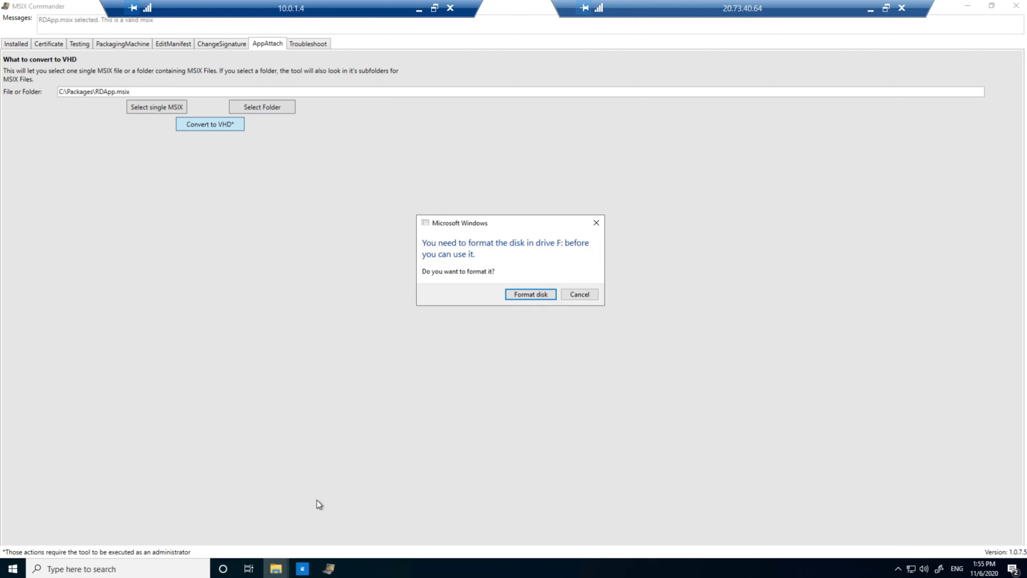
left_click(595, 223)
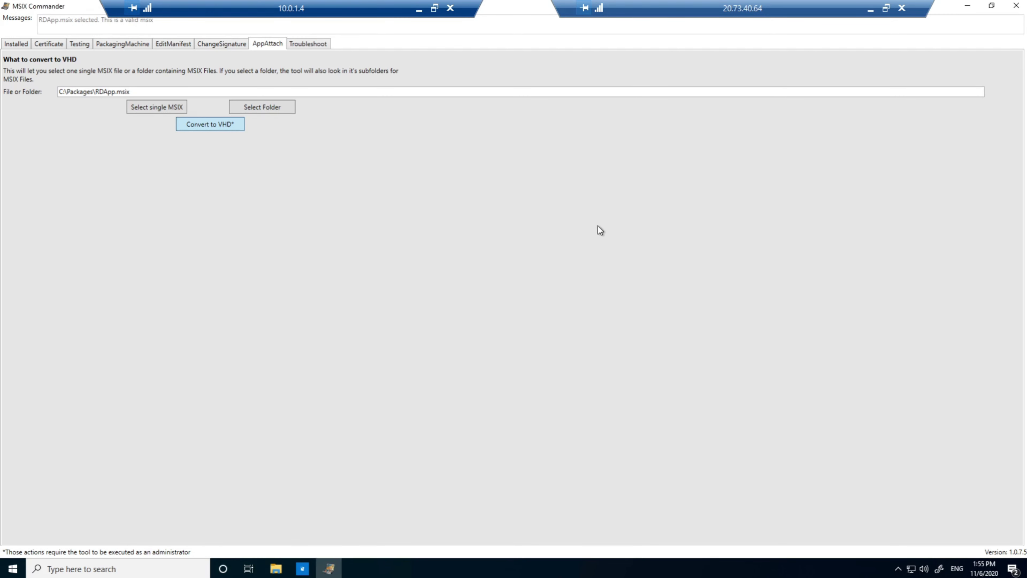
left_click(275, 568)
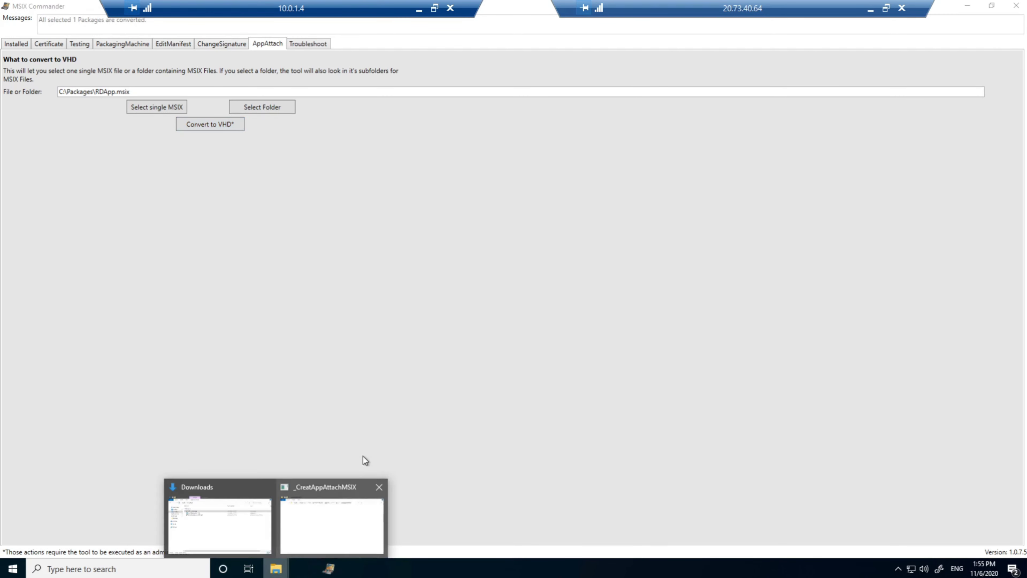
- Open the RDApp folder inside the _CreatAppAttachMSIX output window
left_click(330, 502)
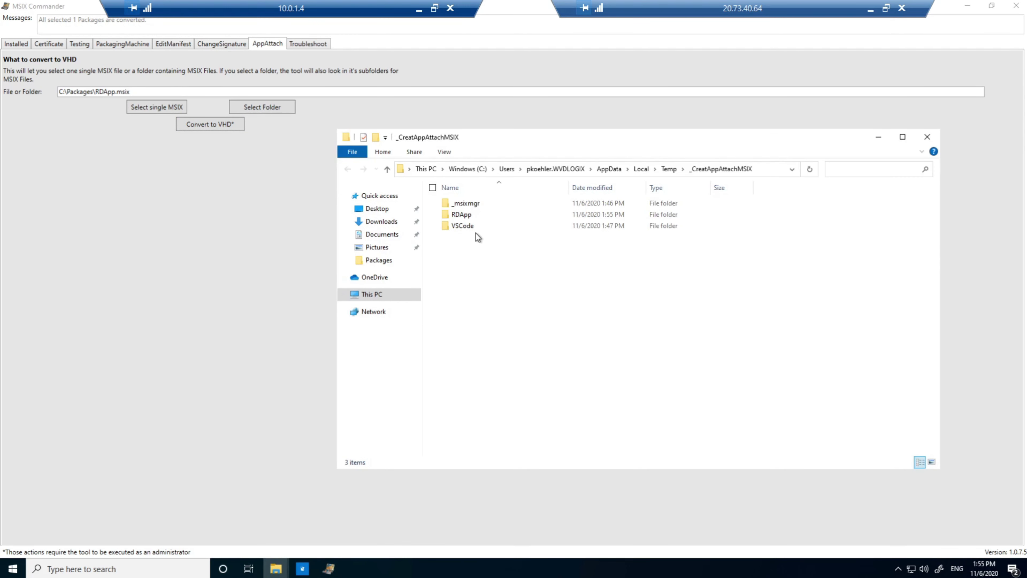
left_click(469, 218)
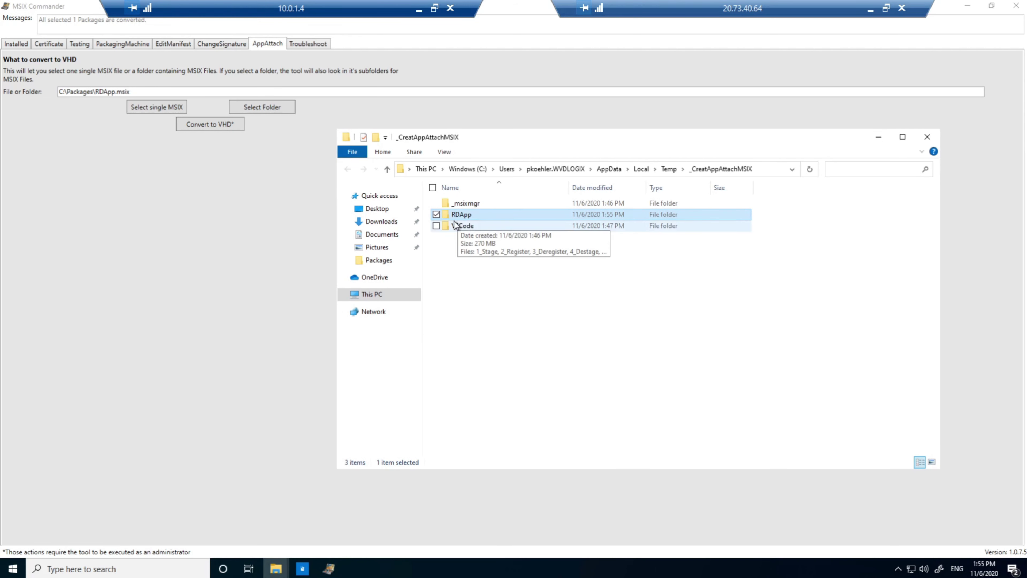
double_click(479, 217)
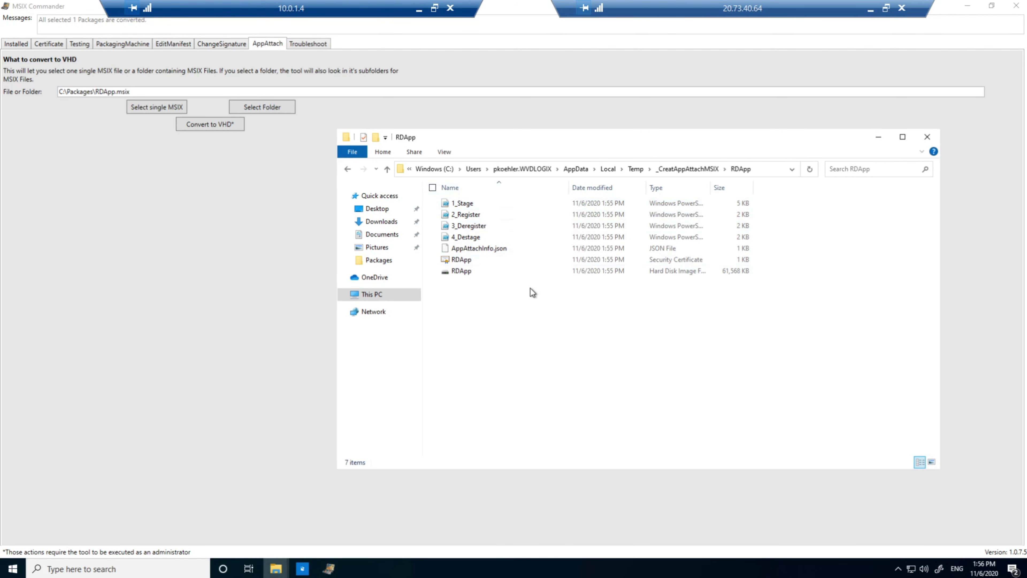
left_click(13, 568)
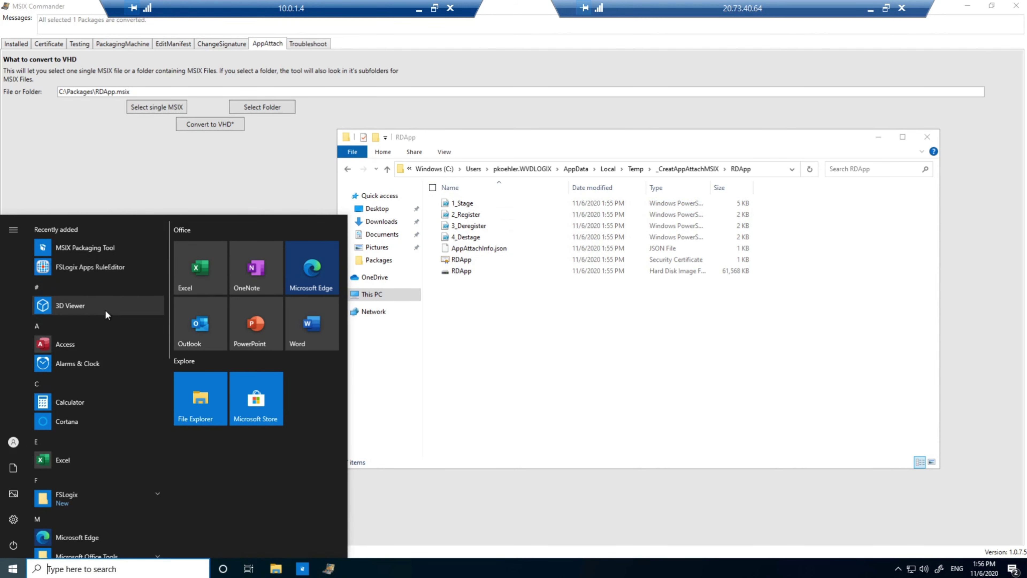
scroll(106, 315, "down", 1)
scroll(105, 315, "down", 5)
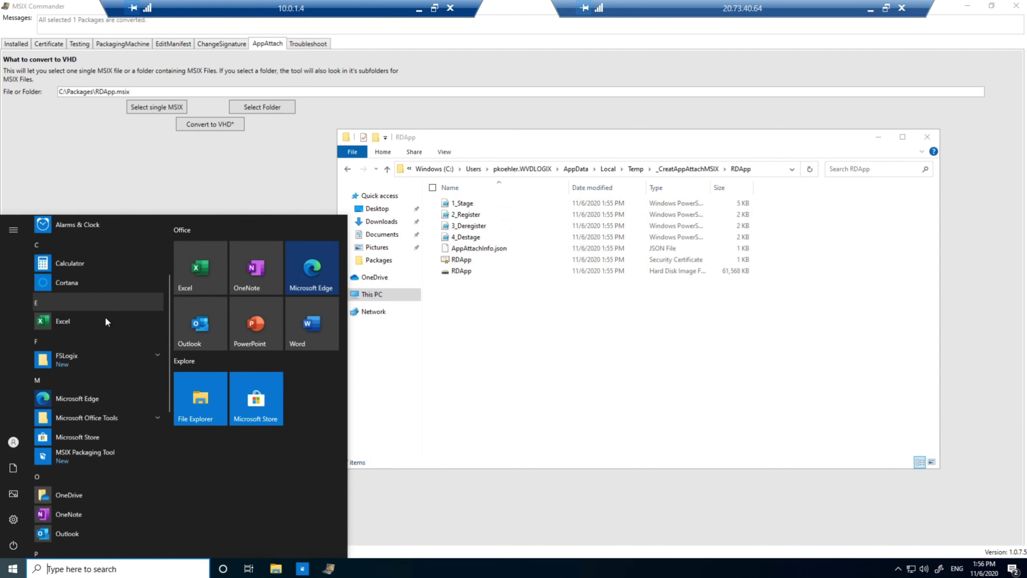
scroll(106, 321, "down", 5)
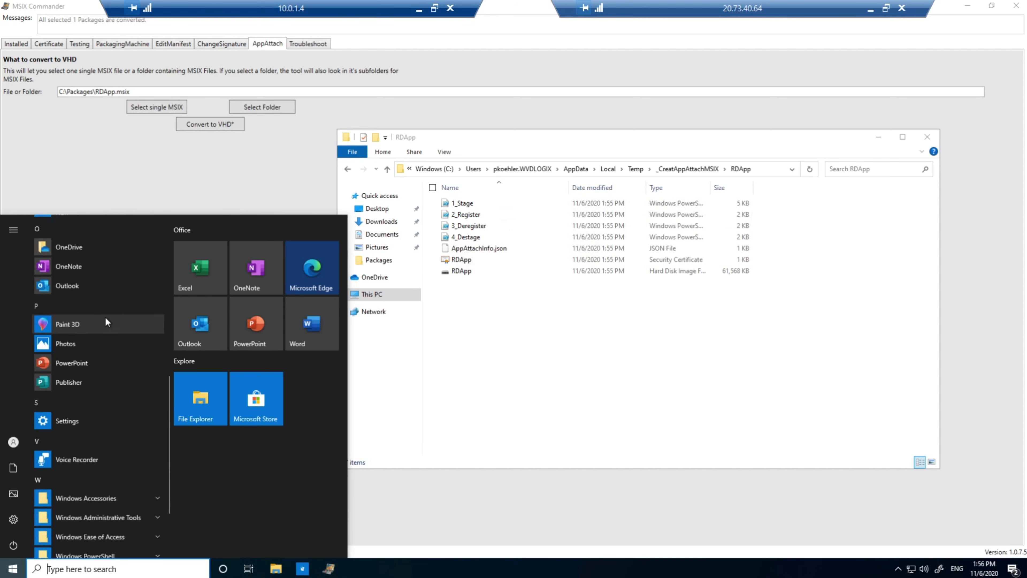
scroll(105, 320, "down", 3)
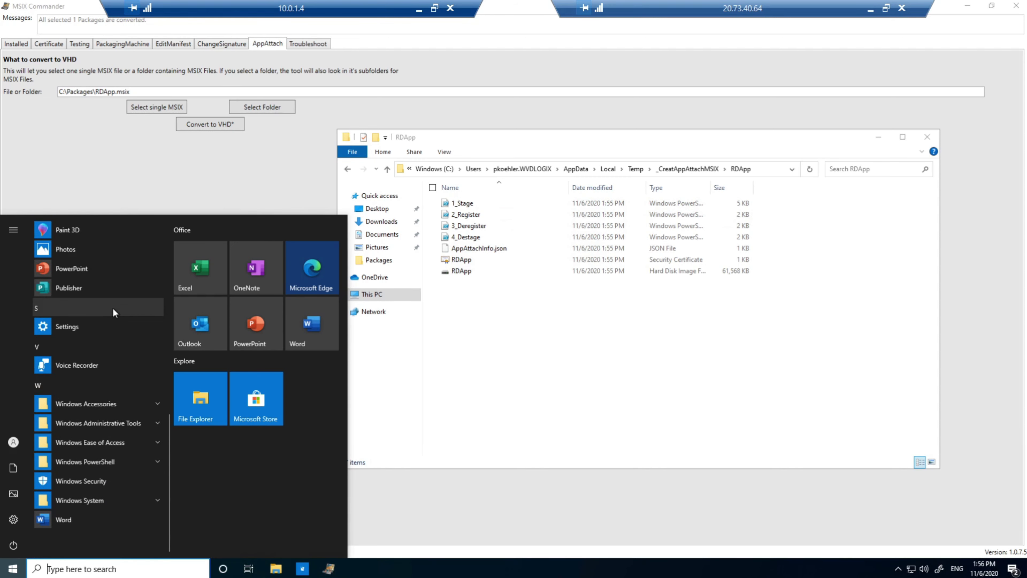
left_click(532, 342)
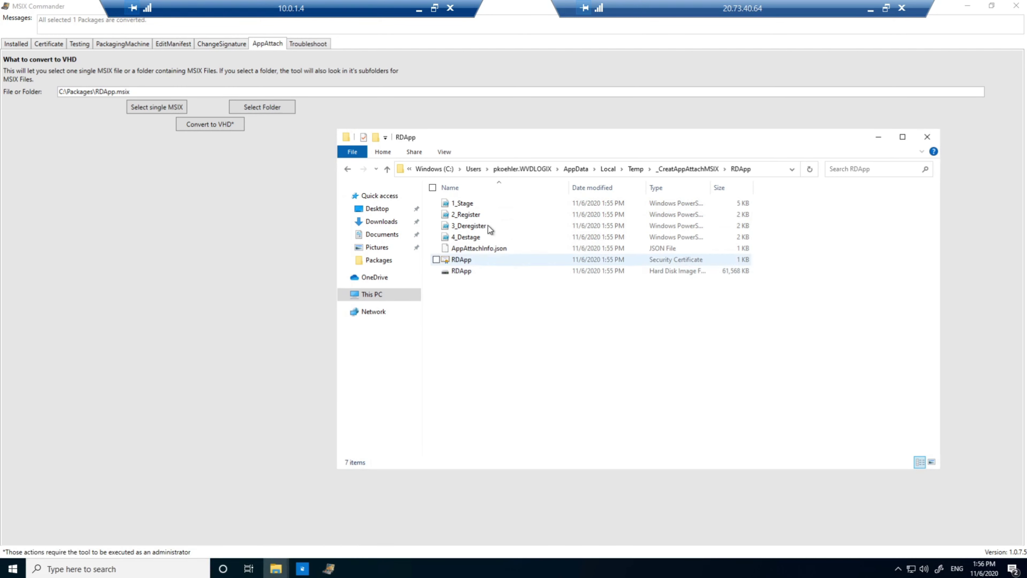
- Run 1_Stage, then 2_Register, with PowerShell from the RDApp folder
left_click(476, 204)
right_click(476, 203)
left_click(441, 227)
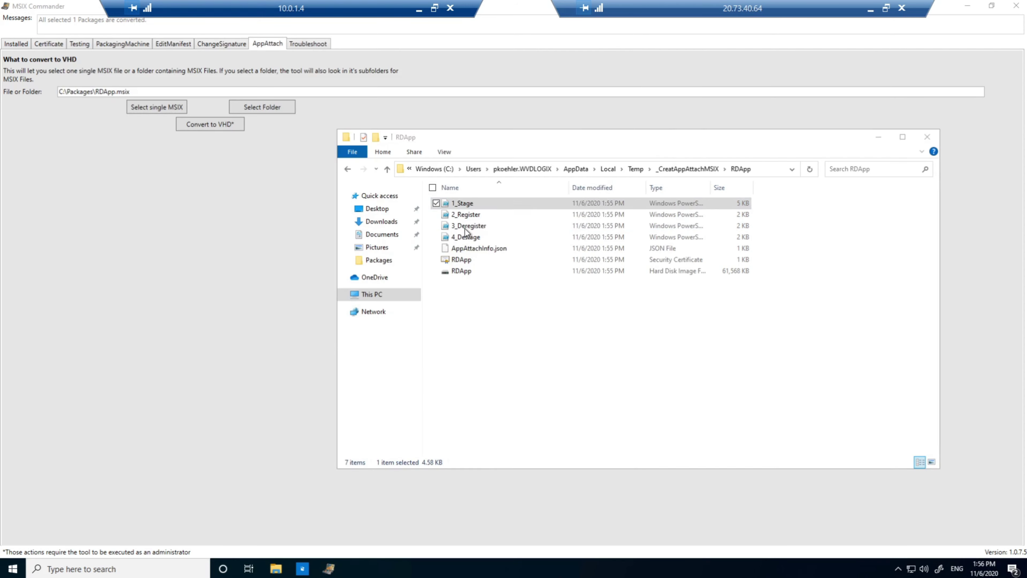
left_click(483, 215)
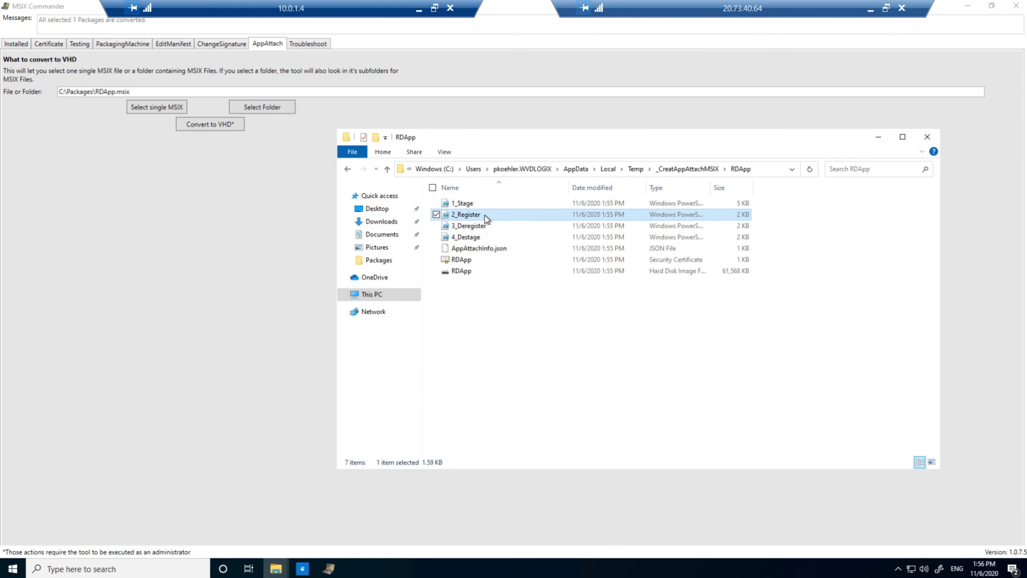
right_click(485, 216)
left_click(456, 234)
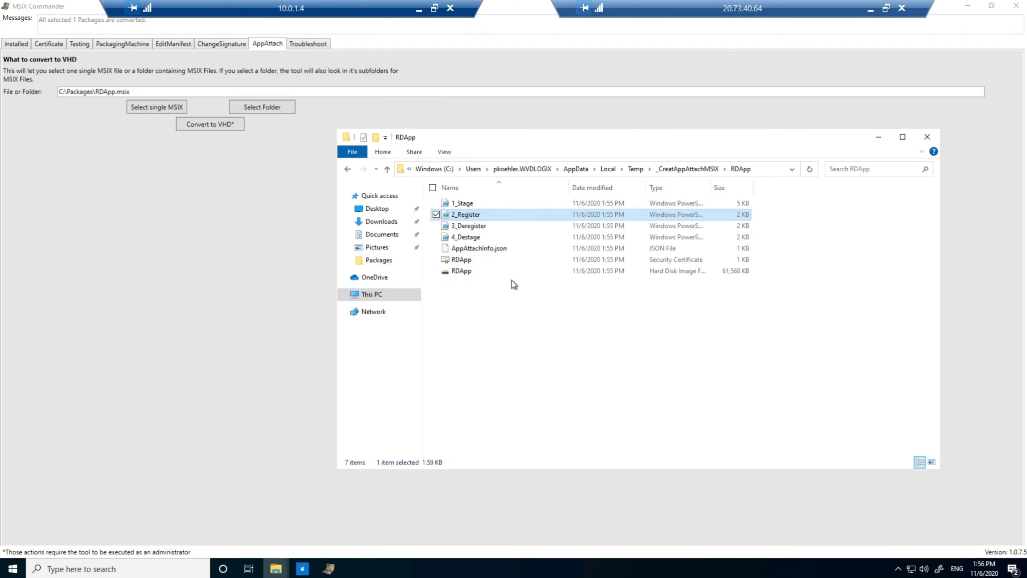
left_click(512, 298)
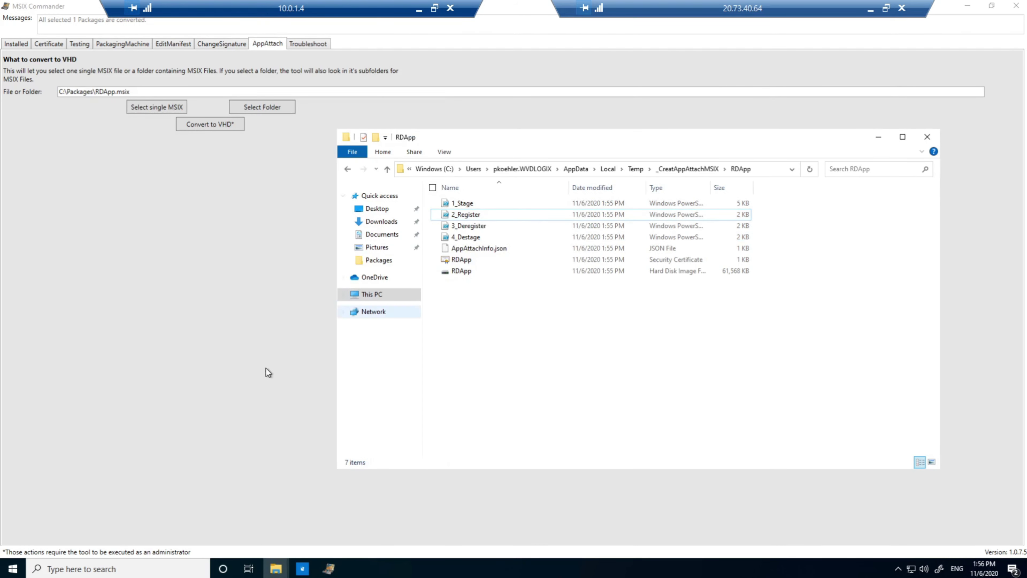
- Launch Remote Desktop from Start's Recently added list, choose Subscribe and begin entering the account e-mail
left_click(14, 568)
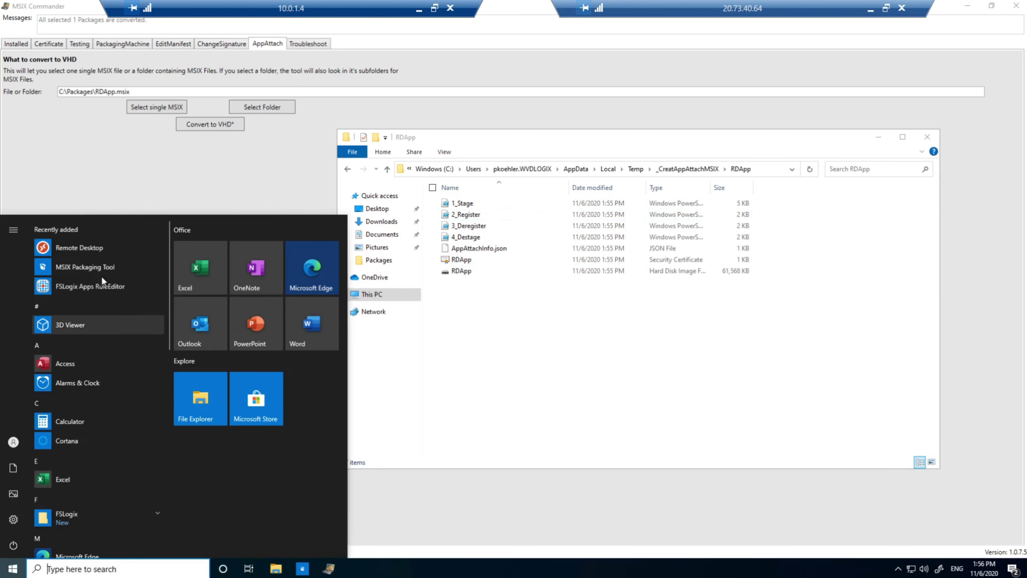
left_click(100, 250)
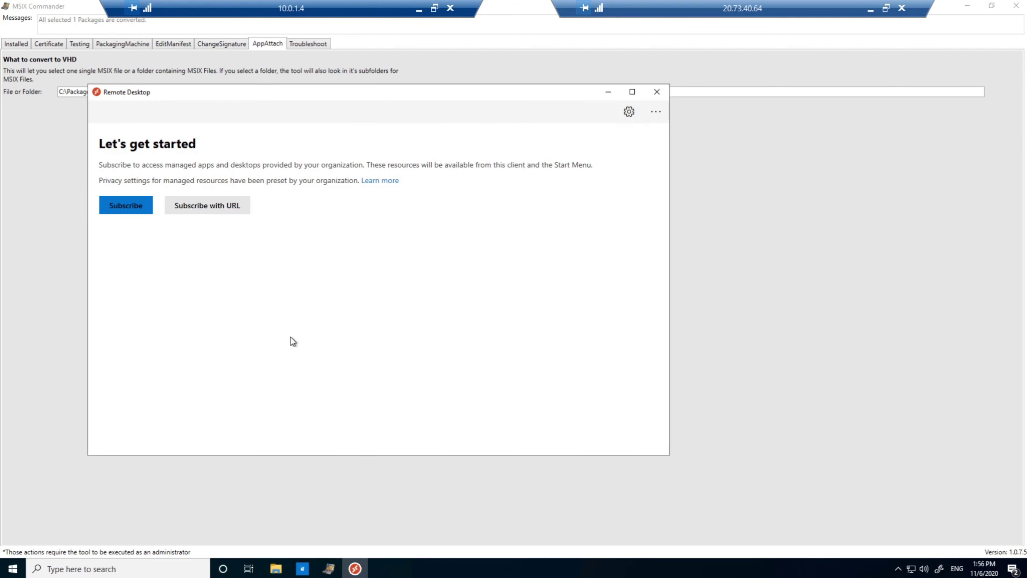
left_click(147, 207)
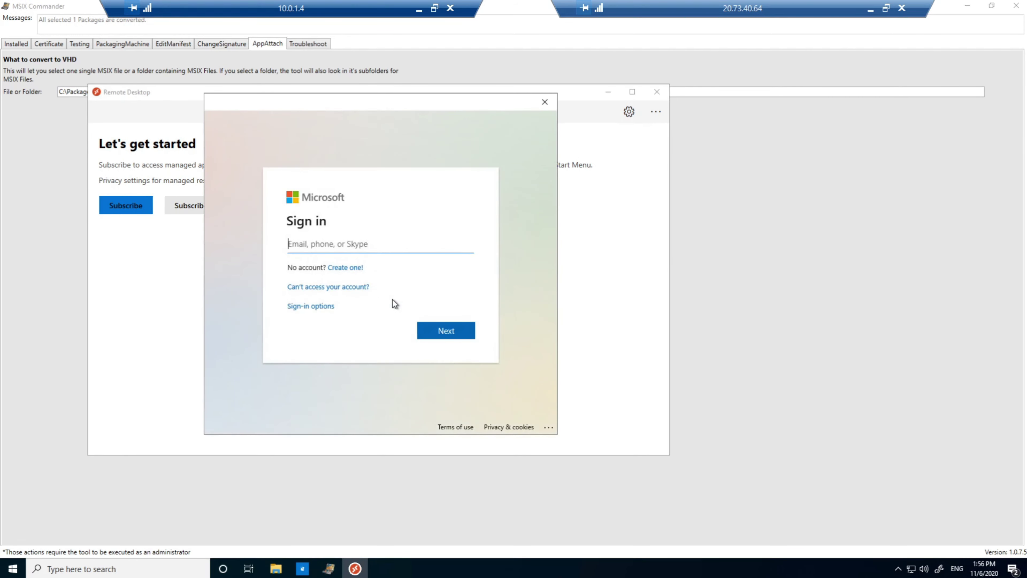
type("bbanner@")
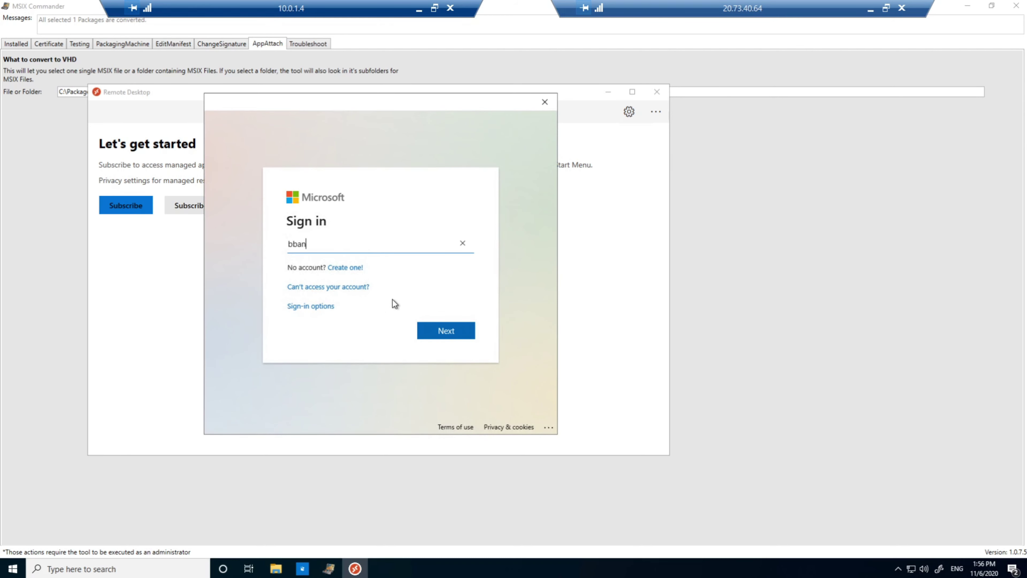